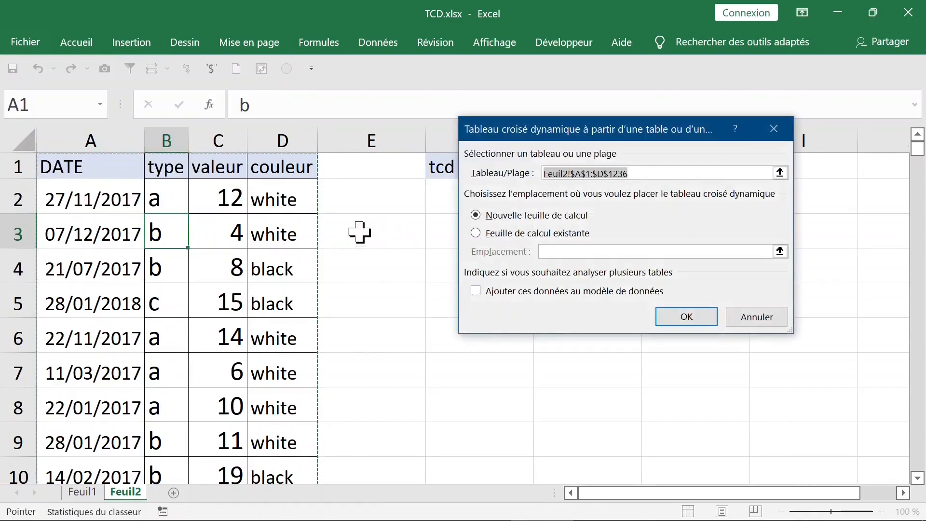
Step: Create a pivot table on a new worksheet from Feuil2!$A$1:$D$1236, with DATE as rows, type as columns and the count of type as values
left_click(687, 315)
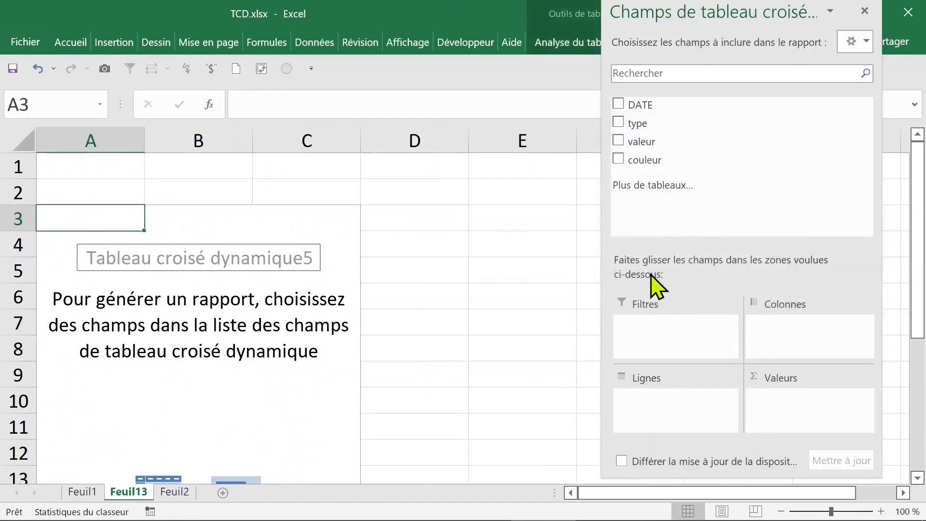
left_click_drag(658, 105, 669, 403)
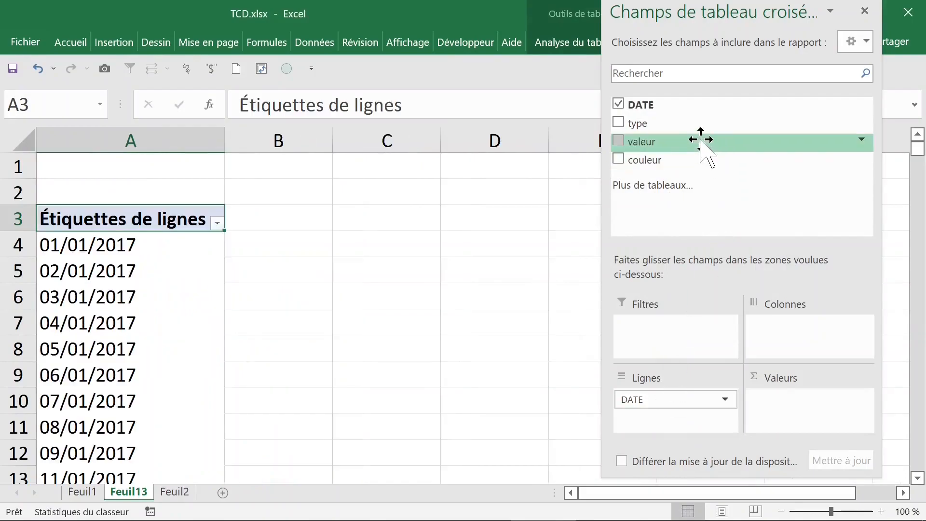
left_click_drag(684, 128, 805, 337)
left_click_drag(693, 124, 791, 388)
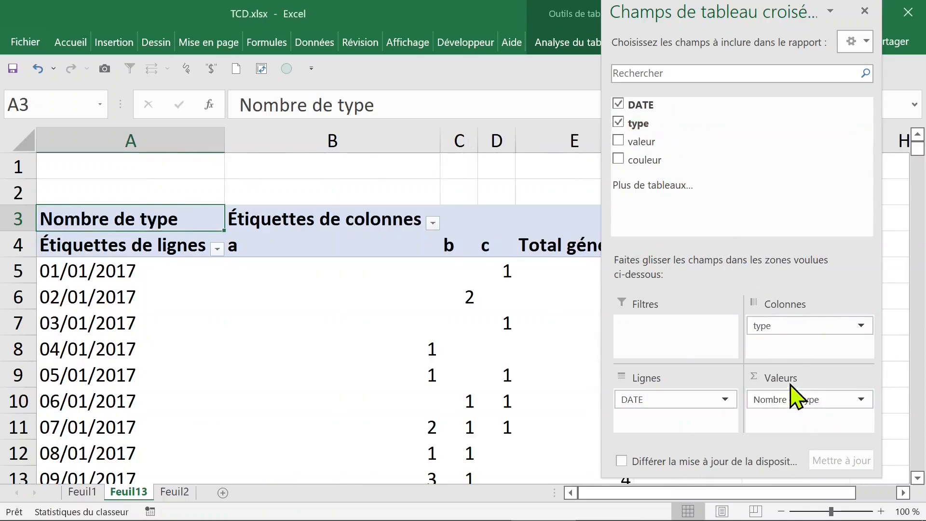
left_click(392, 313)
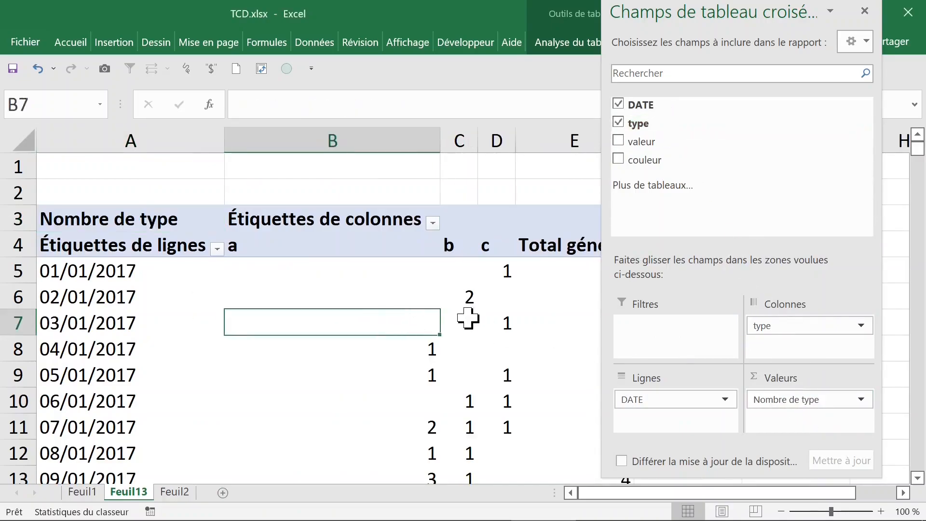
left_click(865, 10)
Step: Set the pivot table options to display 0 in empty cells
left_click_drag(381, 268, 360, 368)
left_click(581, 278)
left_click(496, 350)
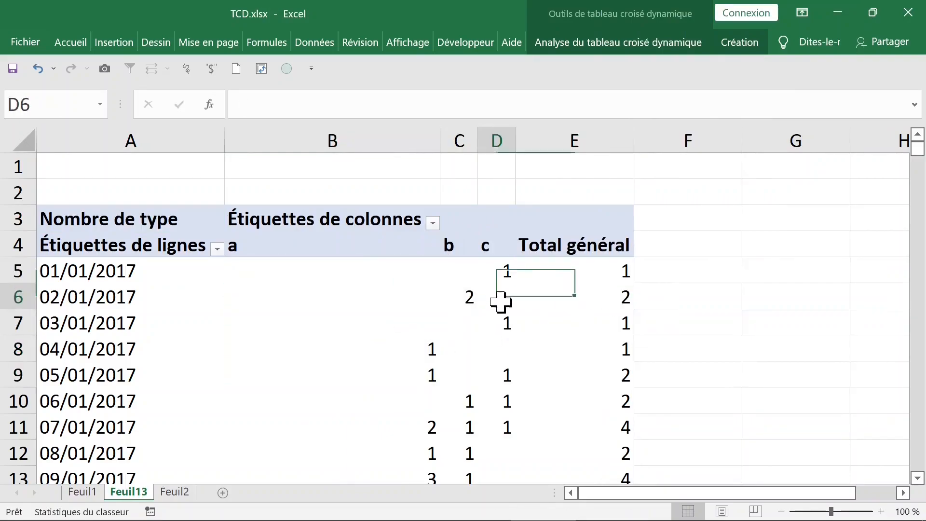
left_click(314, 271)
right_click(317, 276)
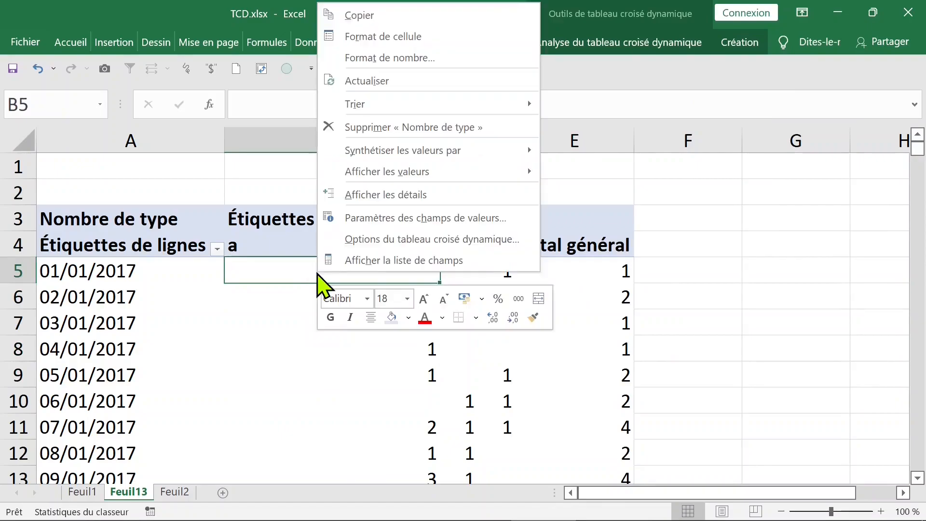
left_click(380, 240)
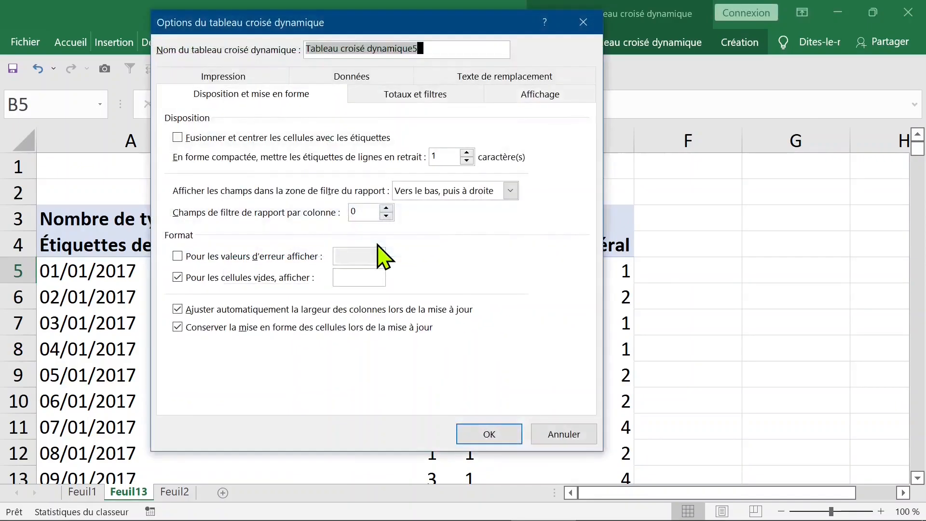
left_click(267, 279)
left_click(267, 279)
left_click(369, 280)
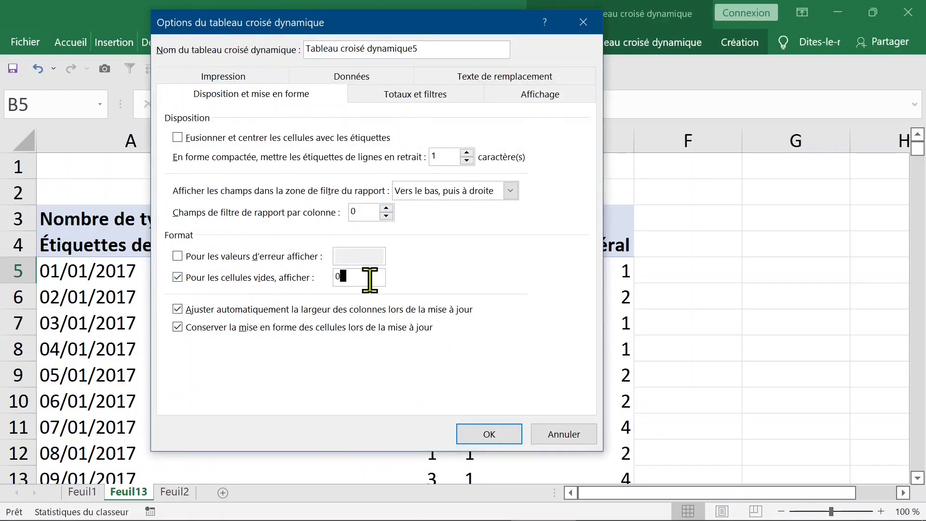
key("Return")
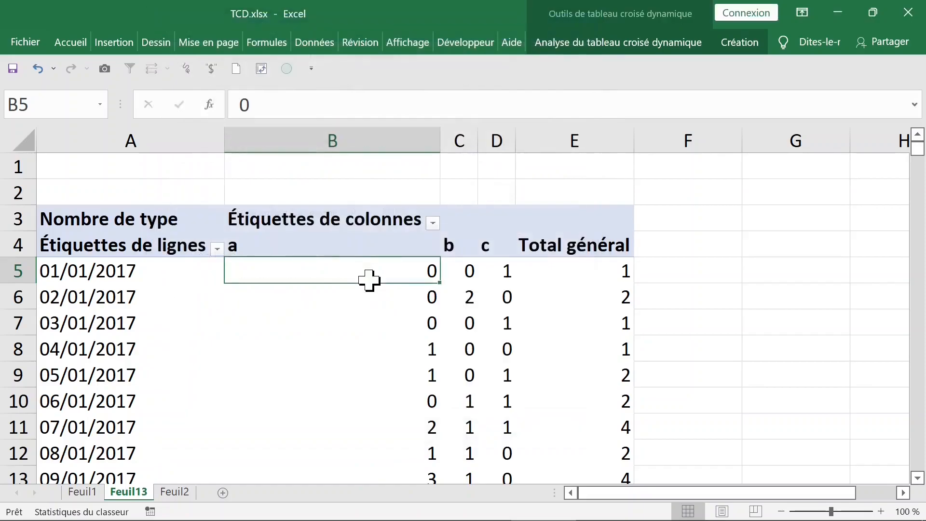
scroll(369, 279, "down", 20)
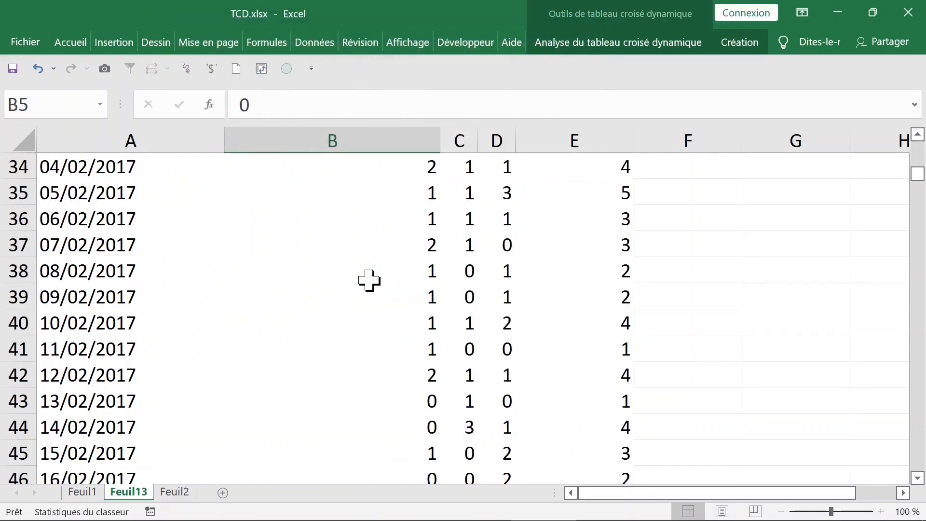
scroll(369, 279, "down", 13)
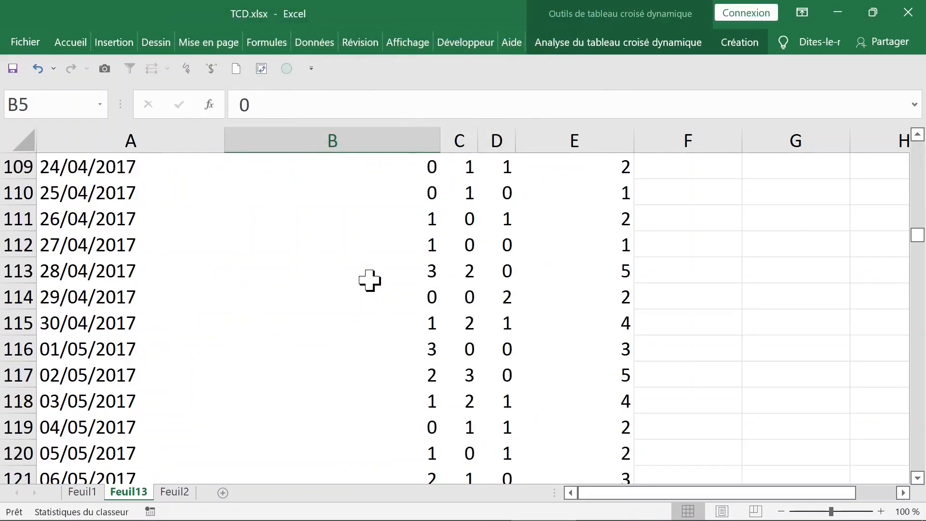
scroll(369, 279, "up", 18)
scroll(369, 280, "up", 18)
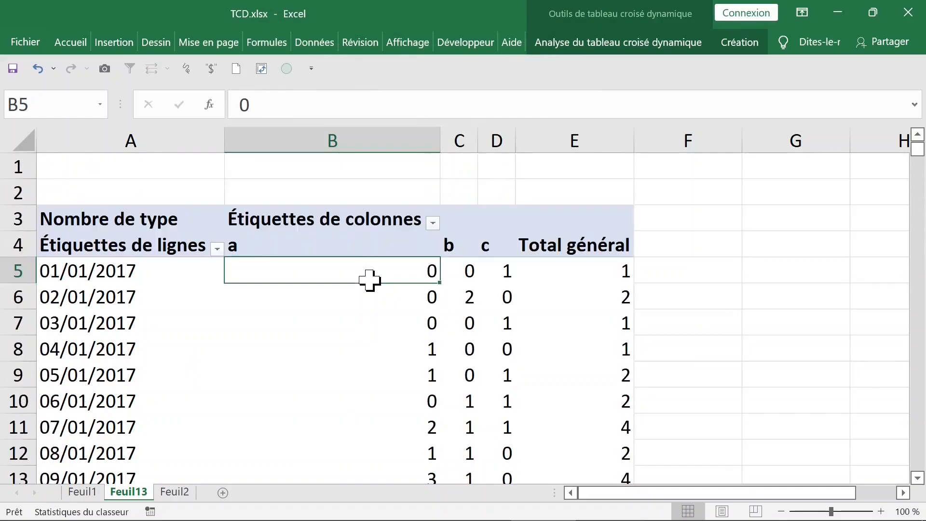
Step: Group the DATE row labels of the pivot table by years (Années) only
left_click(73, 285)
left_click(115, 270)
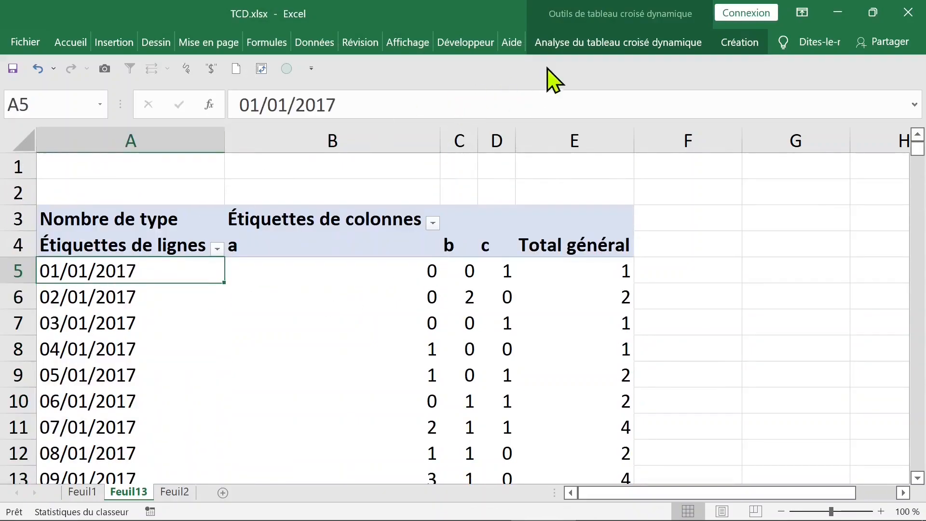
left_click(560, 43)
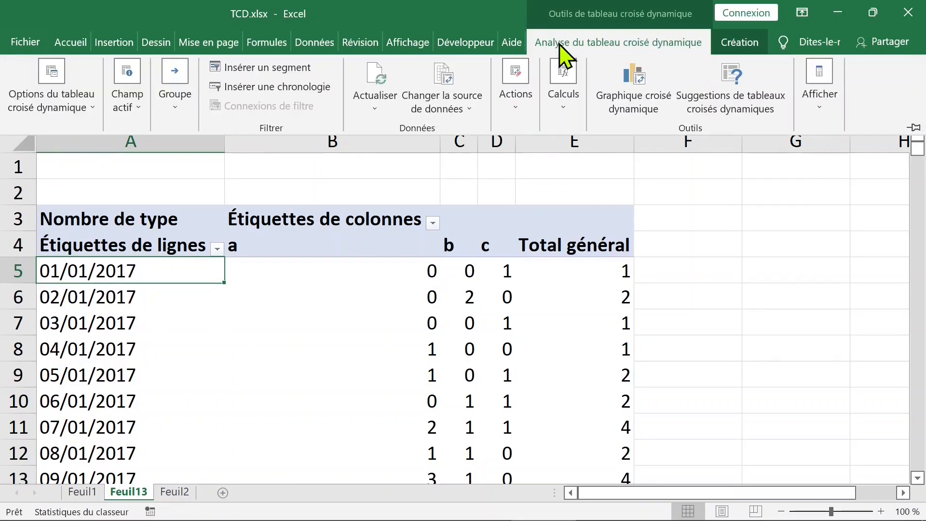
left_click(175, 116)
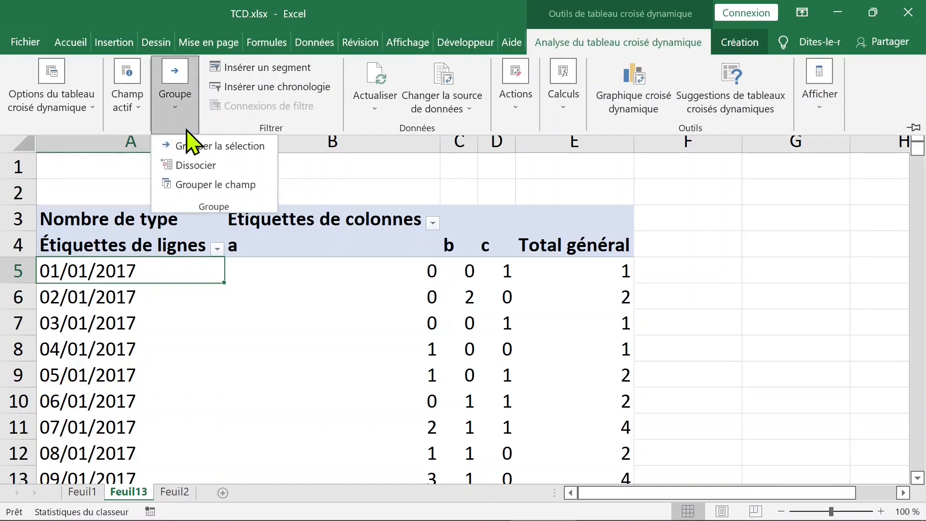
left_click(257, 186)
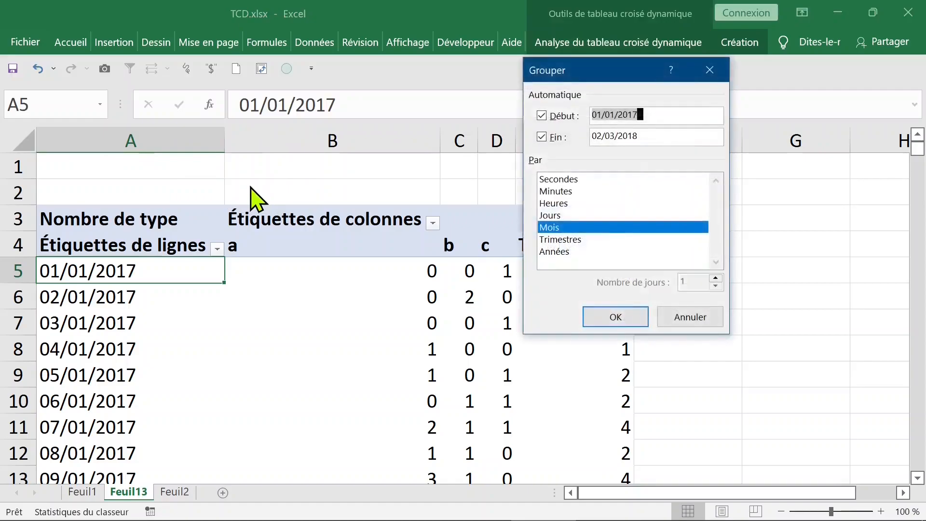
left_click(564, 238)
left_click(571, 252)
left_click(578, 230)
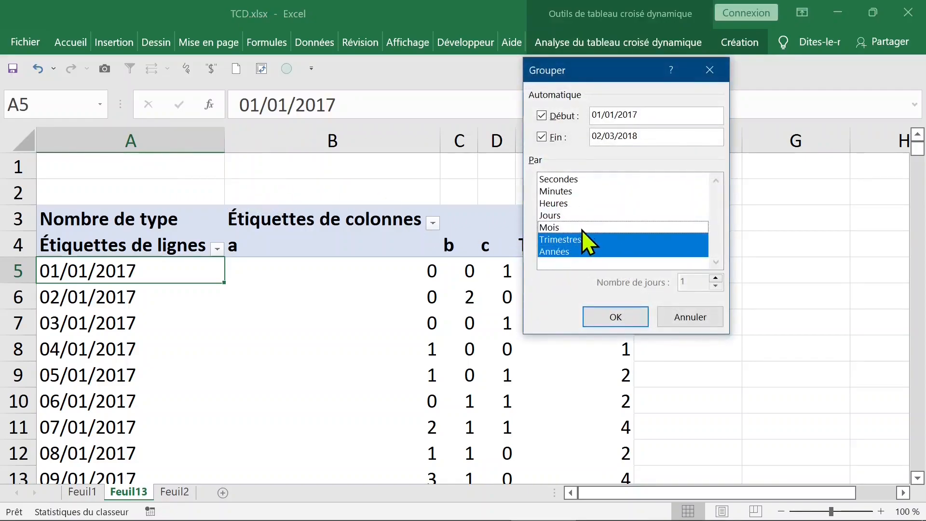
left_click(582, 240)
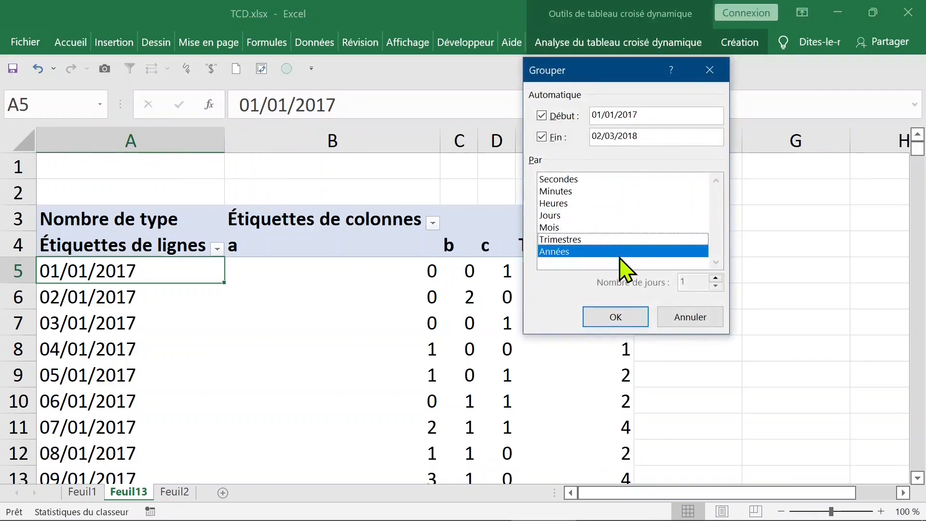
left_click(616, 318)
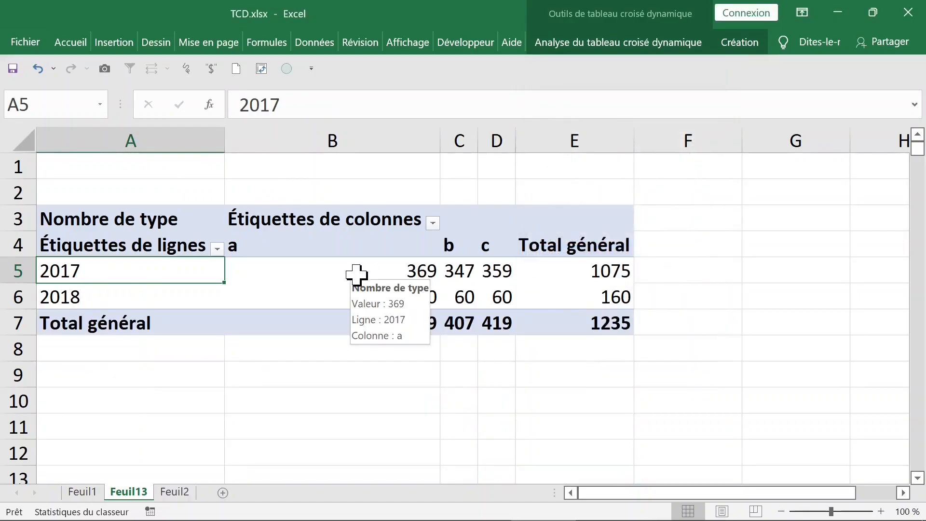
Step: Redisplay the pivot table field list and add couleur to the columns above type
left_click(357, 275)
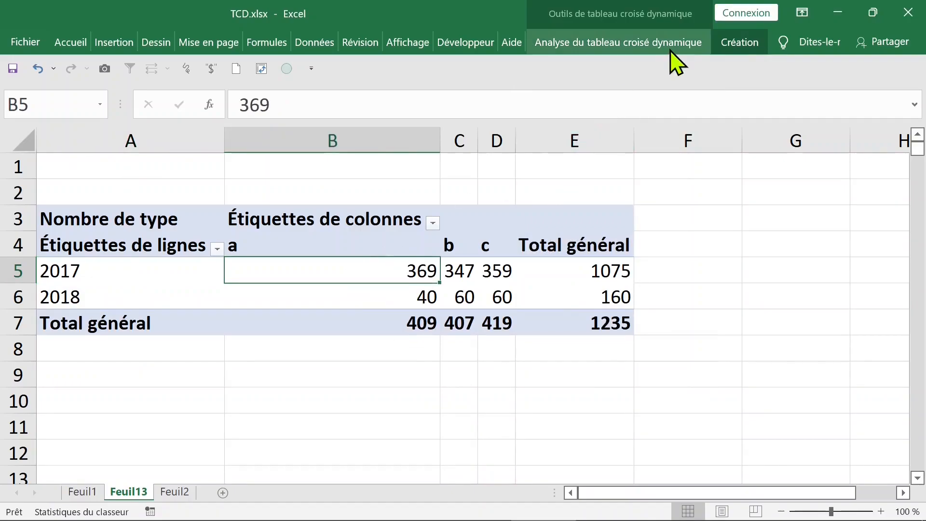
left_click(735, 45)
left_click(622, 44)
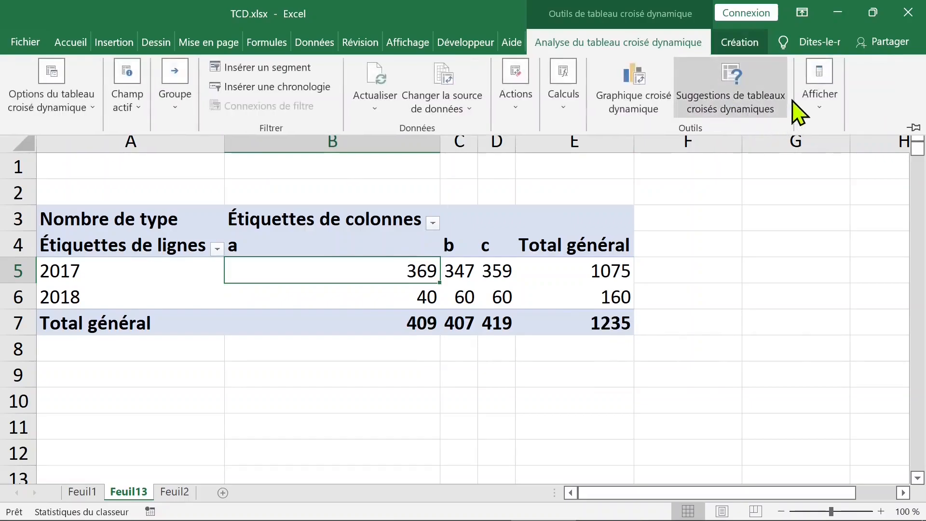
left_click(815, 99)
left_click(807, 153)
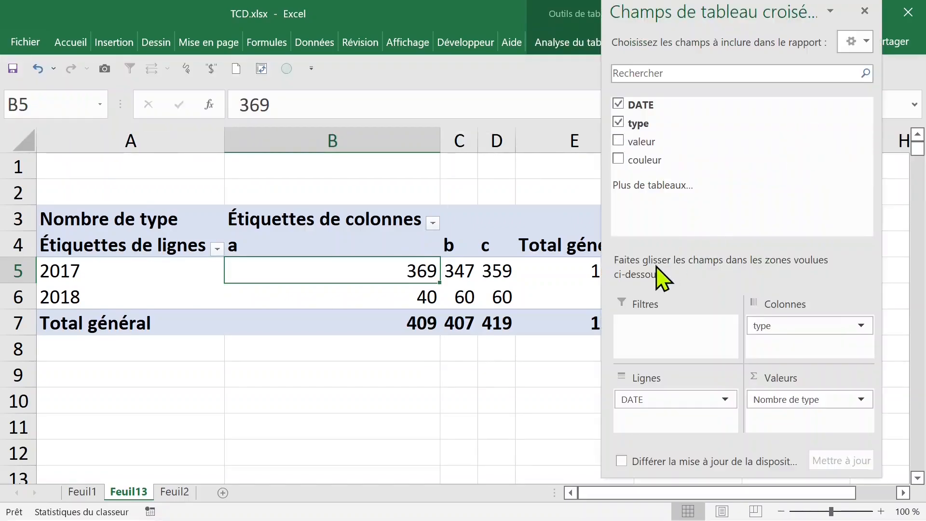
left_click_drag(653, 160, 783, 319)
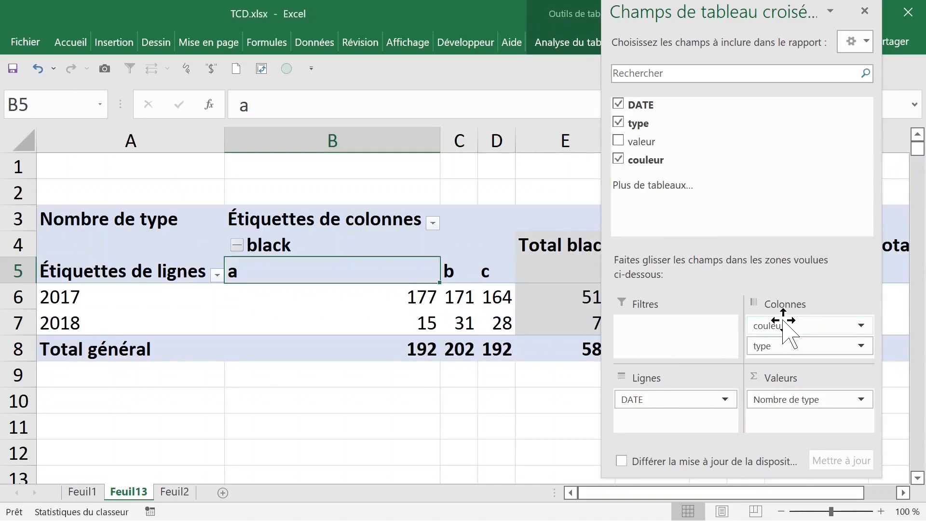
Step: Move couleur and type from the columns to the rows, and order the row fields as DATE, type, couleur
left_click_drag(782, 323, 647, 409)
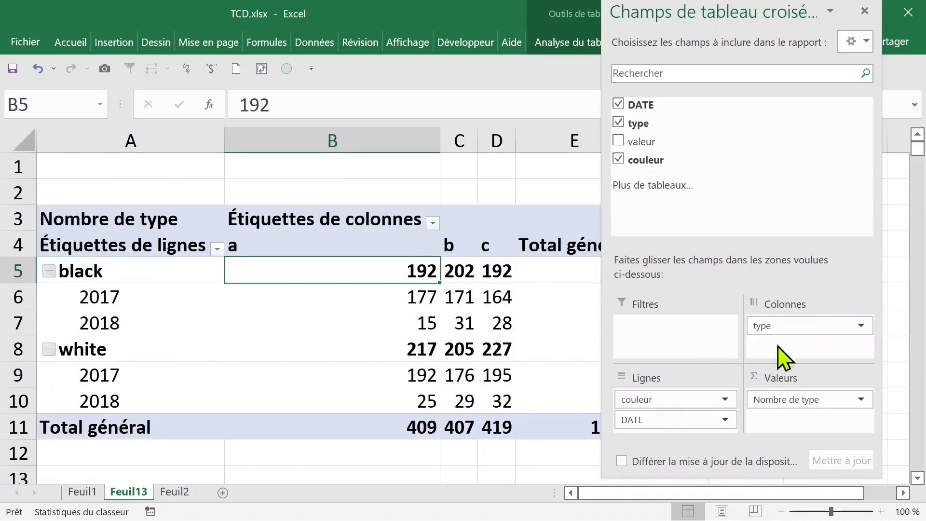
left_click_drag(796, 325, 648, 383)
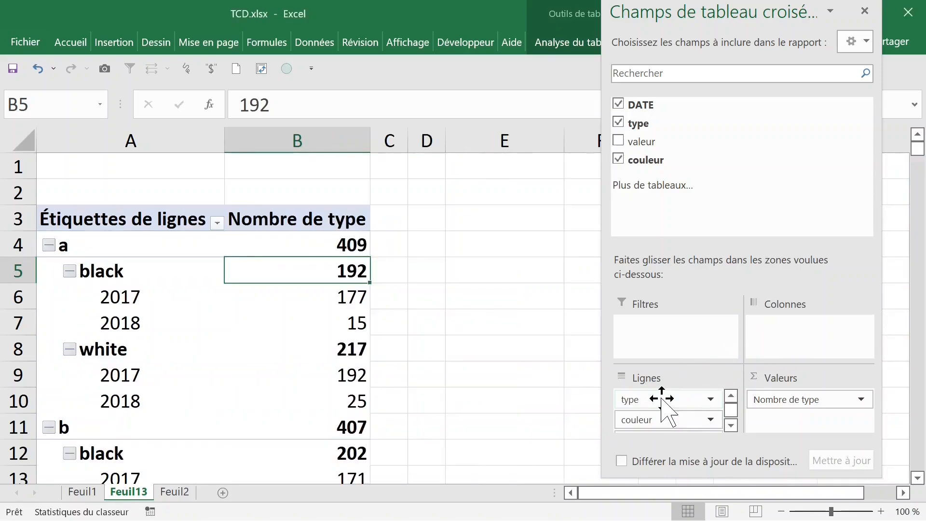
left_click(731, 426)
mouse_move(682, 424)
left_mouse_down()
mouse_move(672, 434)
mouse_move(683, 422)
mouse_move(668, 401)
left_mouse_up()
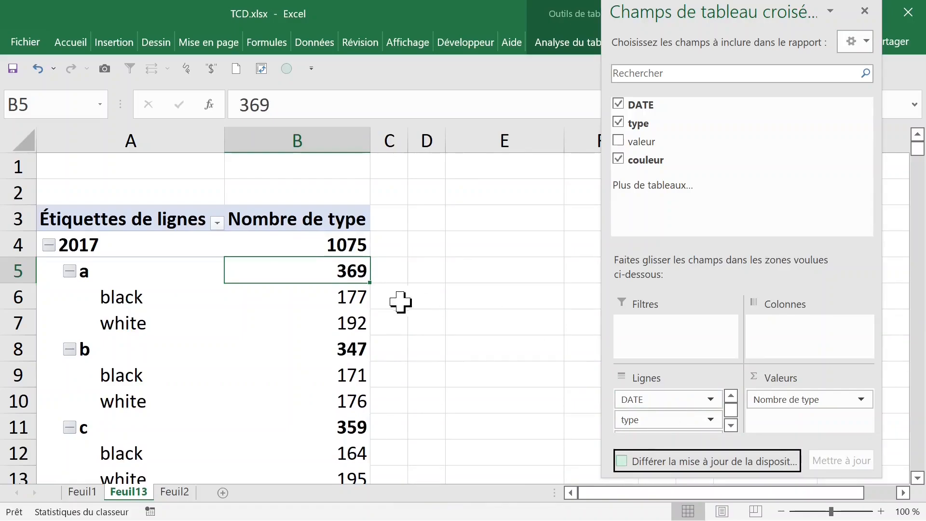
left_click(303, 302)
left_click(865, 11)
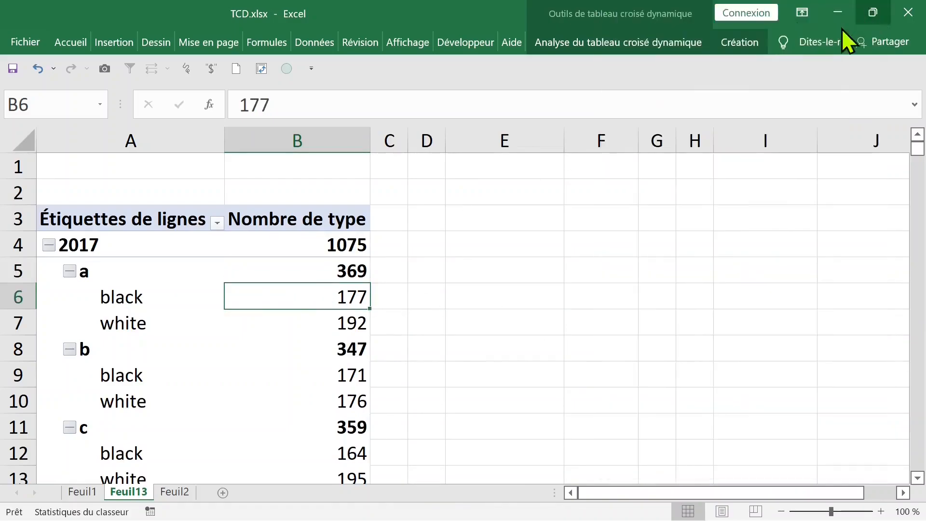
Step: Change the pivot table's report layout to tabular form
left_click(287, 270)
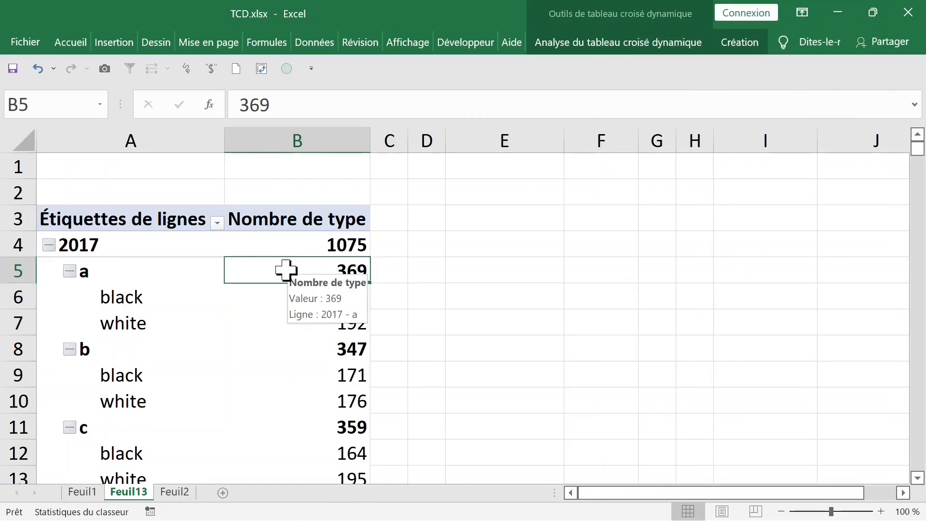
left_click(753, 45)
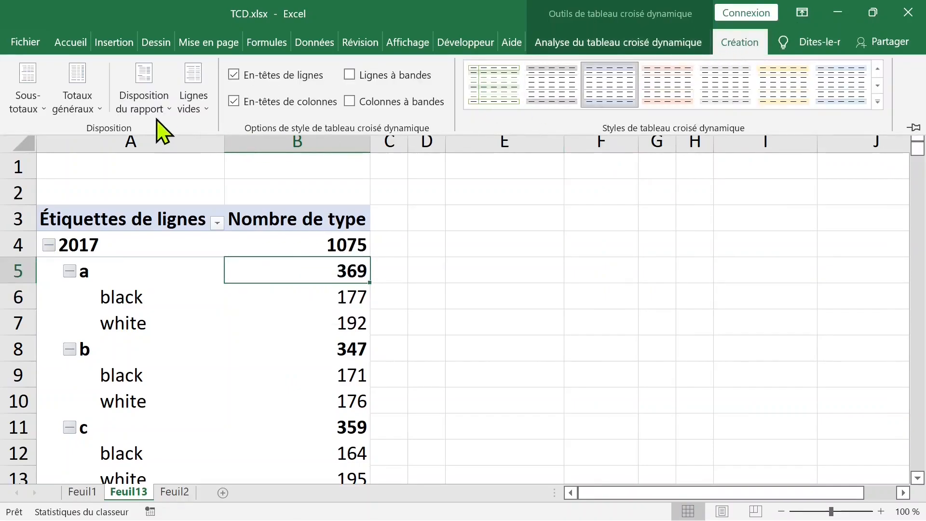
left_click(161, 115)
left_click(207, 215)
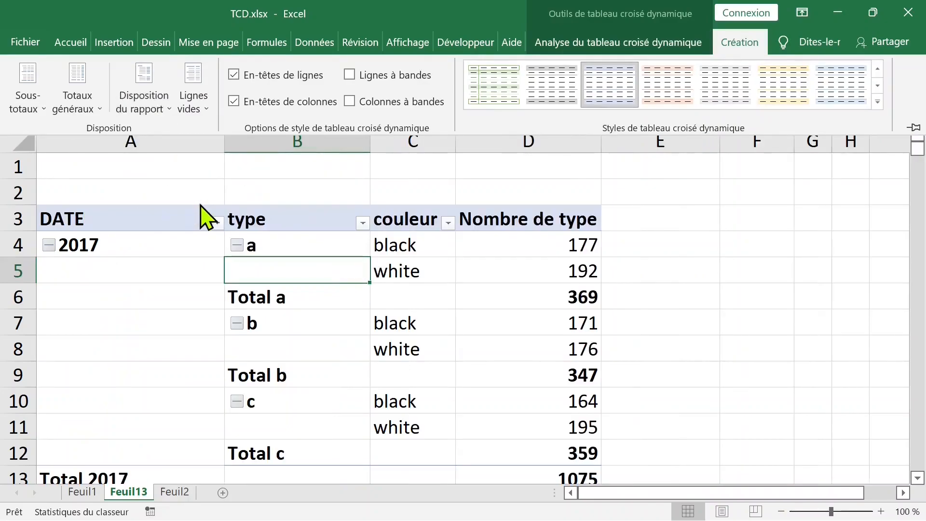
Step: Set the pivot table's report layout to repeat all item labels
left_click(155, 266)
left_click(149, 269)
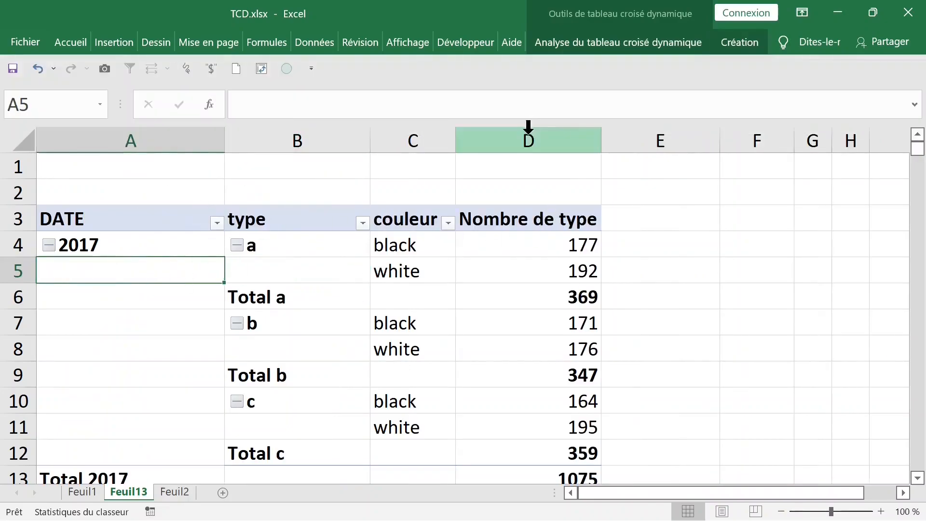
left_click(750, 49)
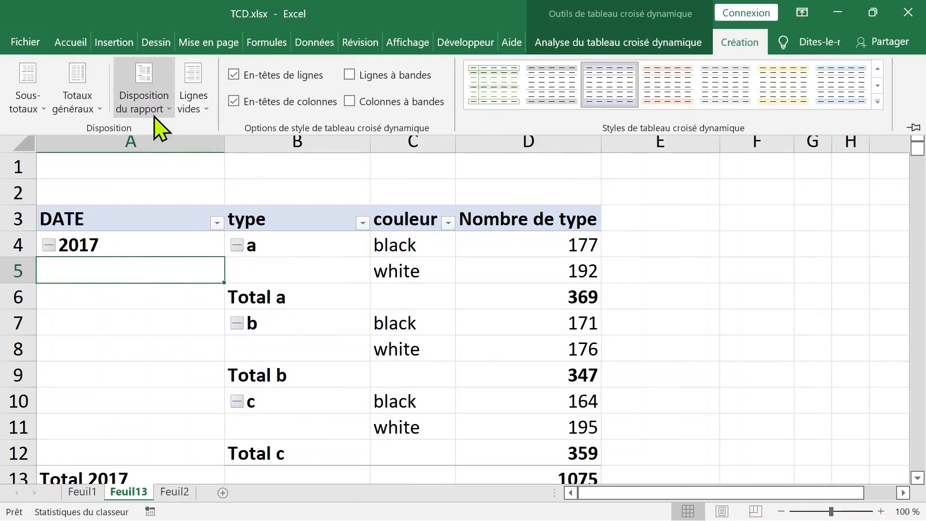
left_click(155, 126)
left_click(202, 257)
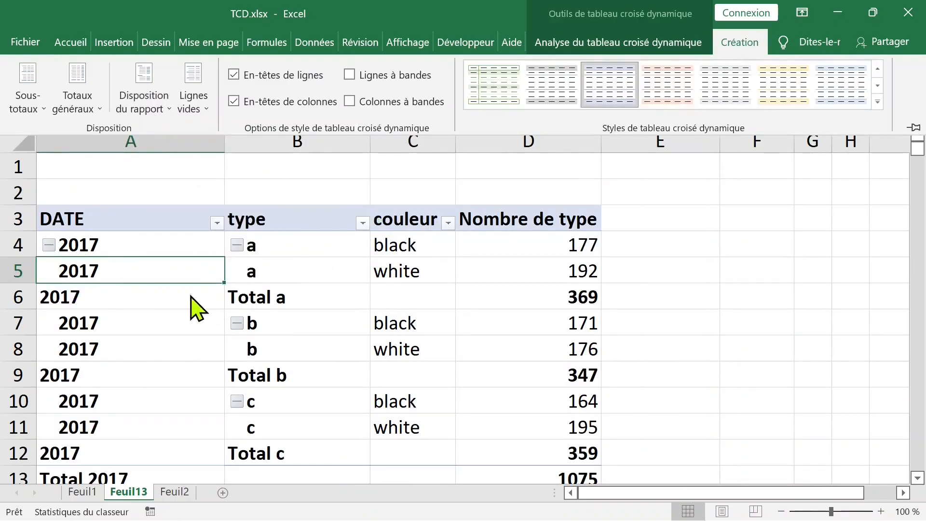
Step: Examine the repeated type labels and the Total a subtotal row in the pivot table
left_click(221, 278)
left_click(261, 250)
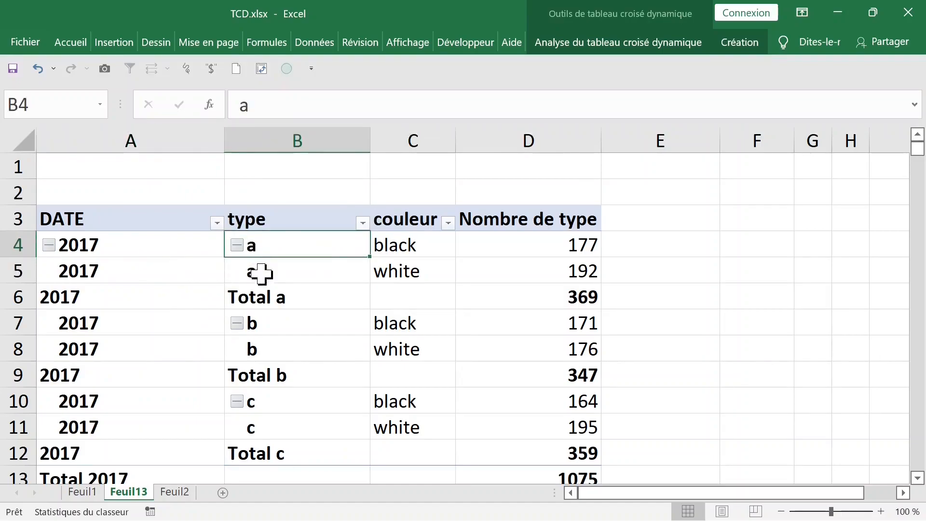
left_click(265, 296)
left_click_drag(540, 300, 89, 297)
left_click(265, 298)
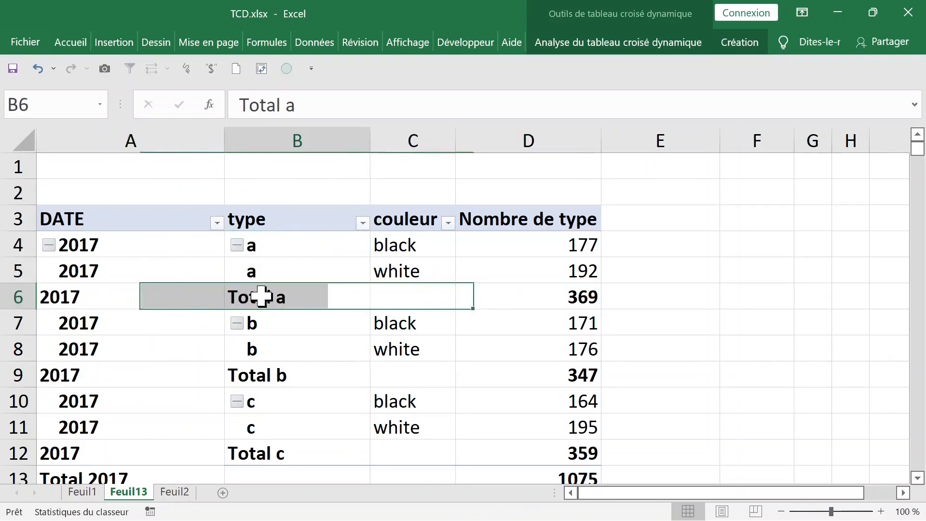
Step: Examine the repeated type labels and the repeated 2017 year labels, including the subtotal rows, in the pivot table
left_click(245, 249)
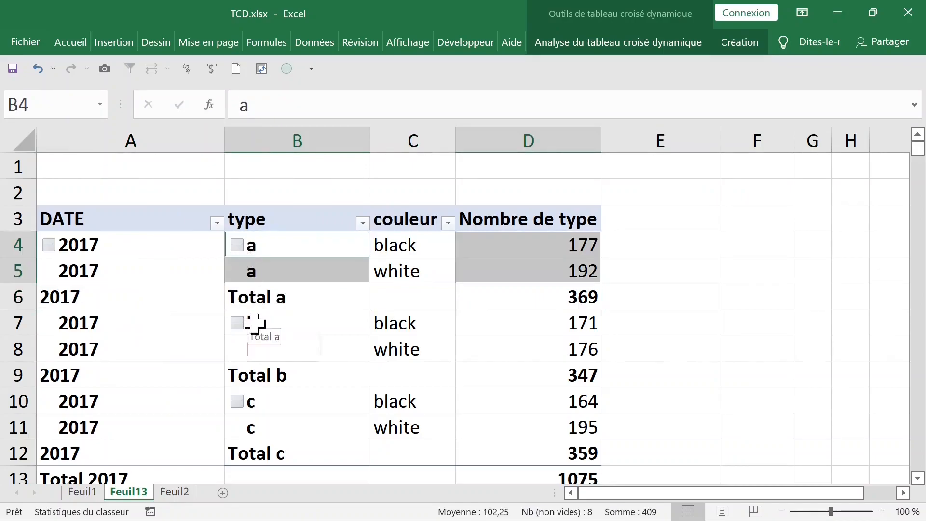
left_click(238, 322)
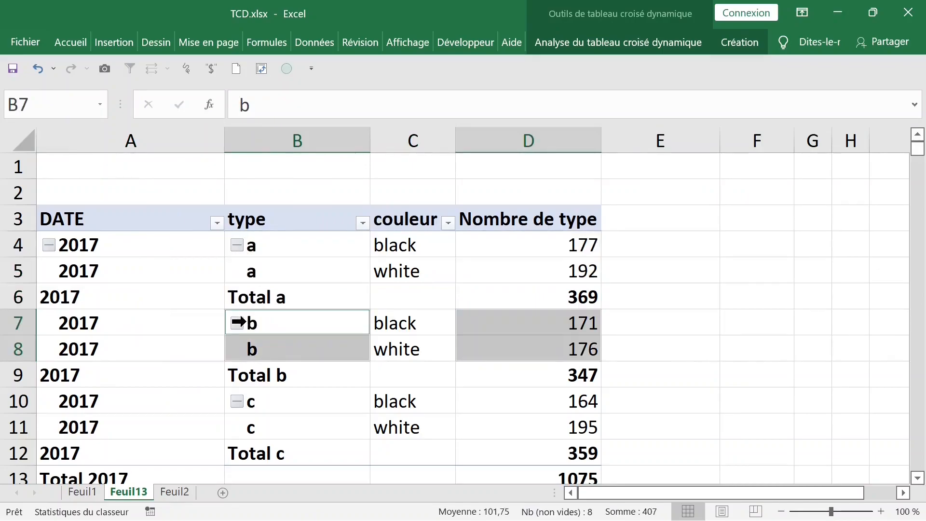
left_click(88, 322)
left_click(70, 244)
left_click(56, 245)
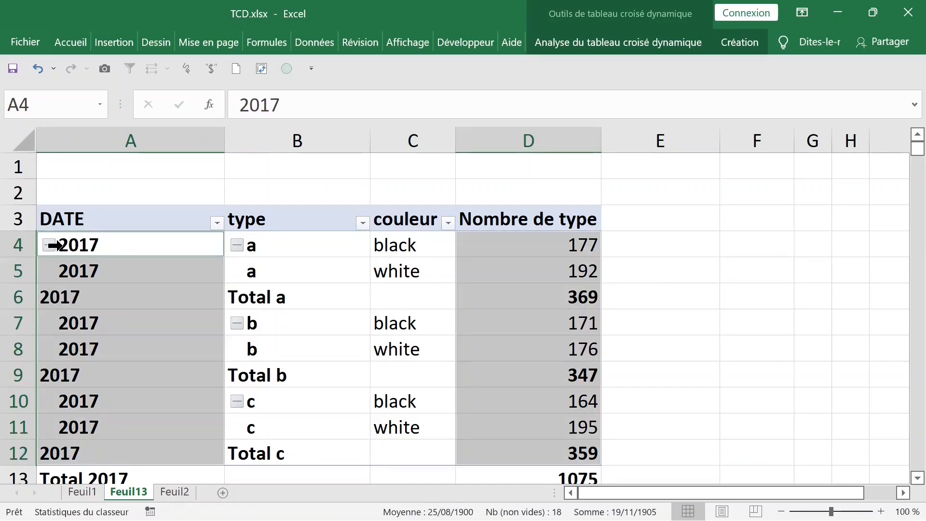
scroll(153, 298, "down", 1)
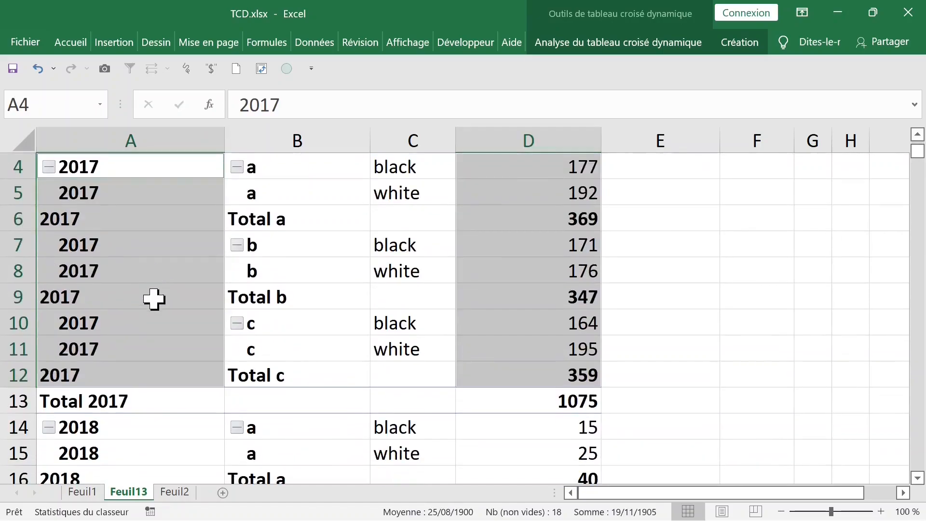
scroll(153, 299, "up", 1)
left_click(154, 297)
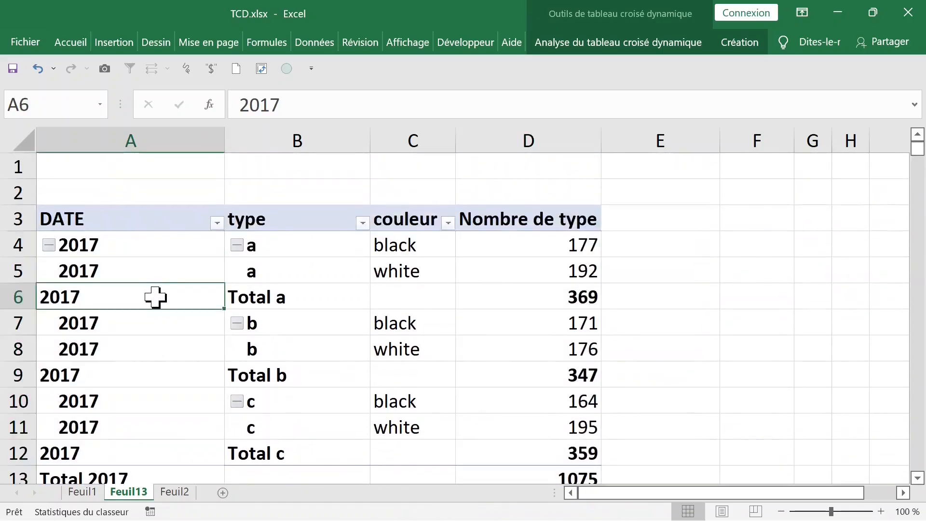
Step: Rearrange the pivot table with type in the columns and DATE followed by couleur in the rows, and close the field list
left_click(156, 249)
right_click(157, 248)
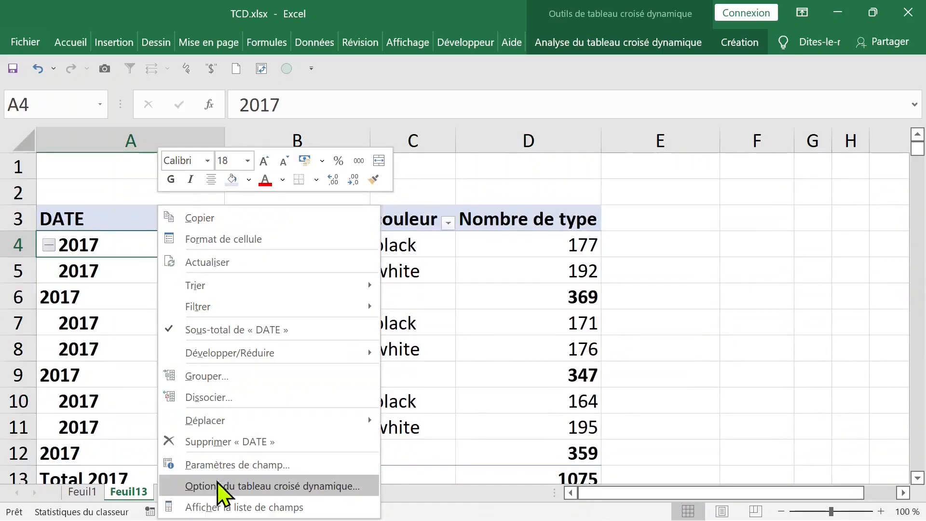
left_click(227, 507)
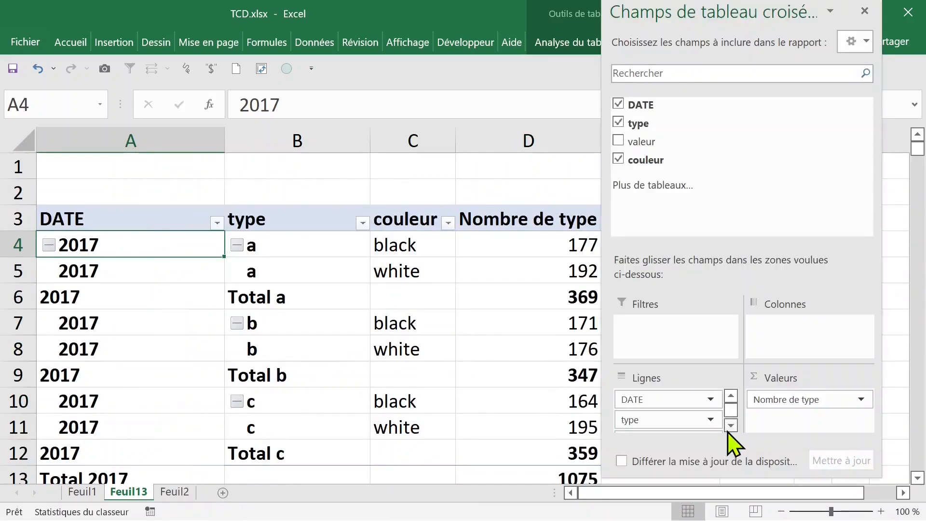
left_click_drag(661, 399, 780, 330)
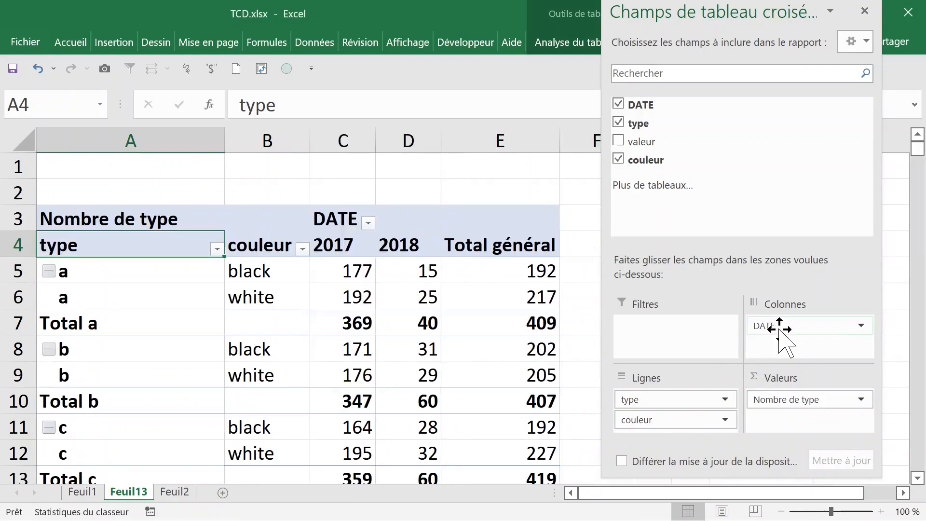
mouse_move(786, 333)
left_mouse_down()
mouse_move(695, 414)
mouse_move(675, 400)
mouse_move(658, 421)
mouse_move(715, 397)
mouse_move(791, 345)
mouse_move(781, 336)
left_mouse_up()
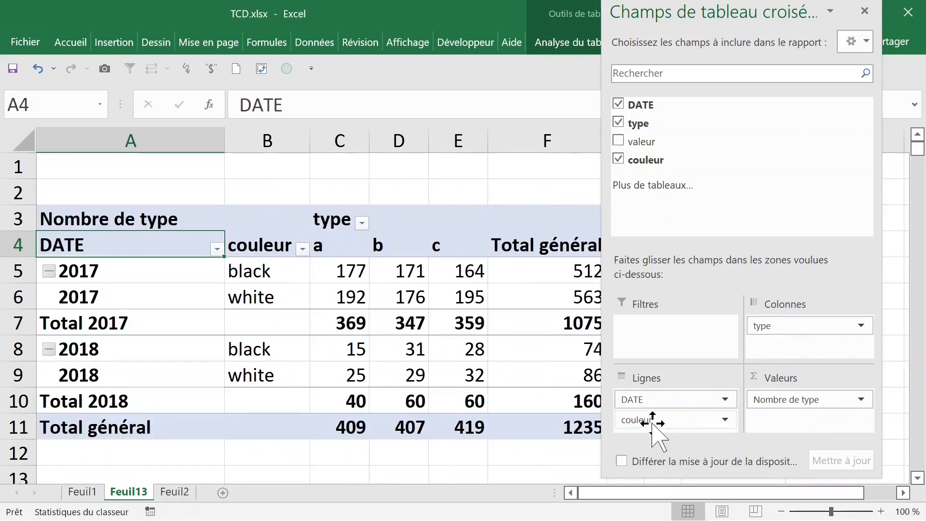
left_click(472, 356)
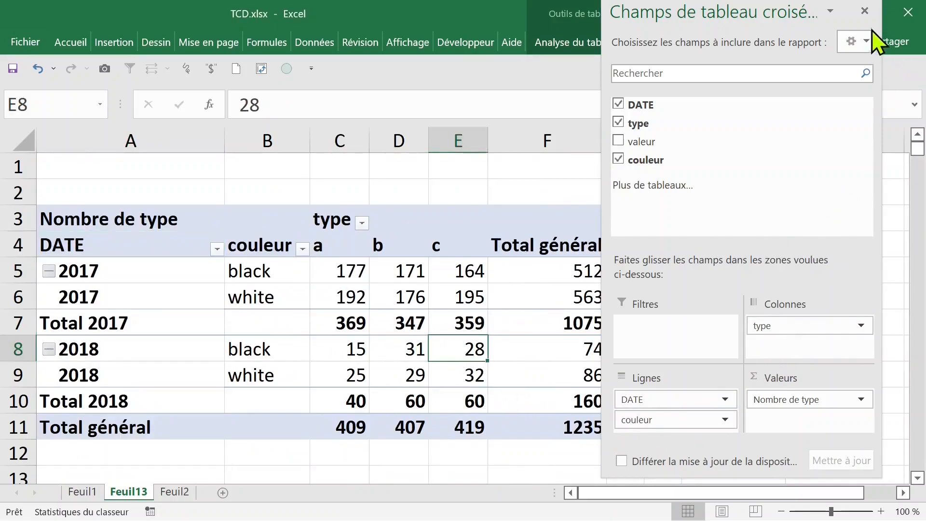
left_click(865, 11)
left_click(575, 265)
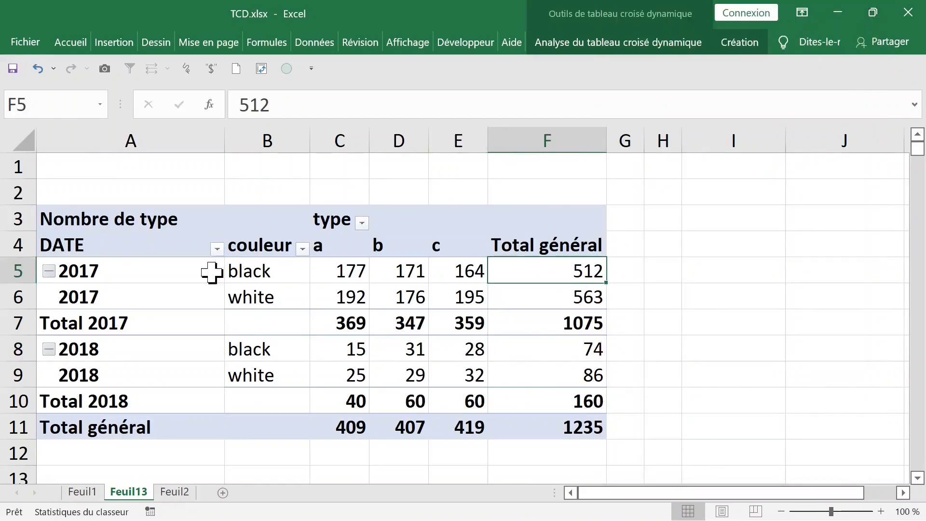
Step: Collapse the 2017 and 2018 groups in the pivot table
left_click(83, 272)
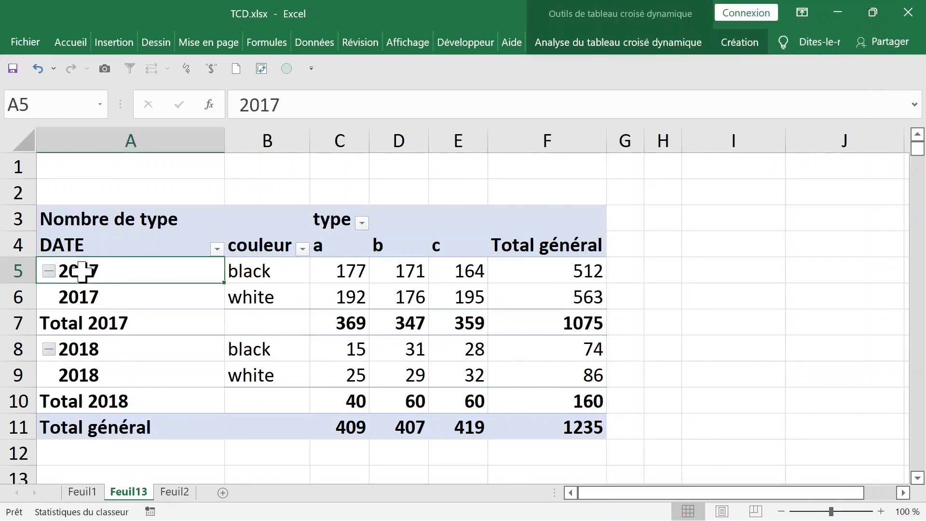
left_click(48, 271)
left_click(49, 271)
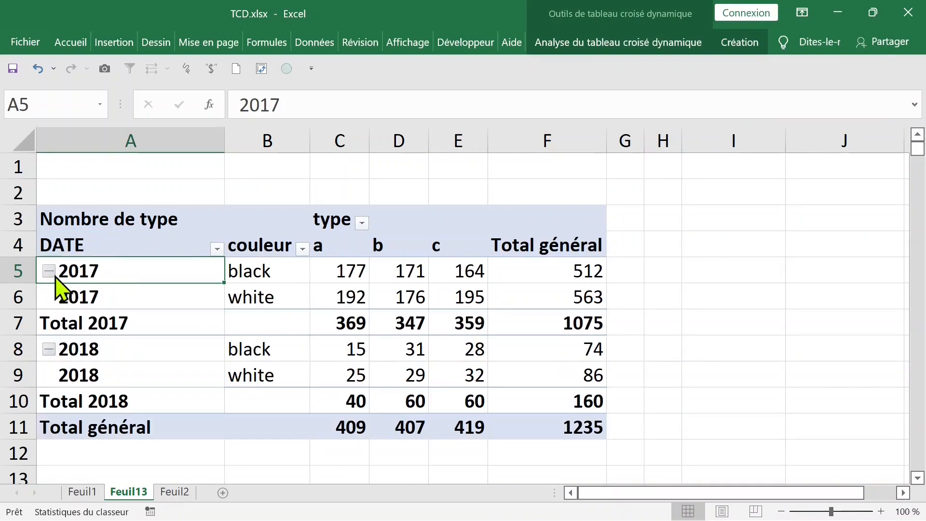
left_click(49, 271)
left_click(50, 299)
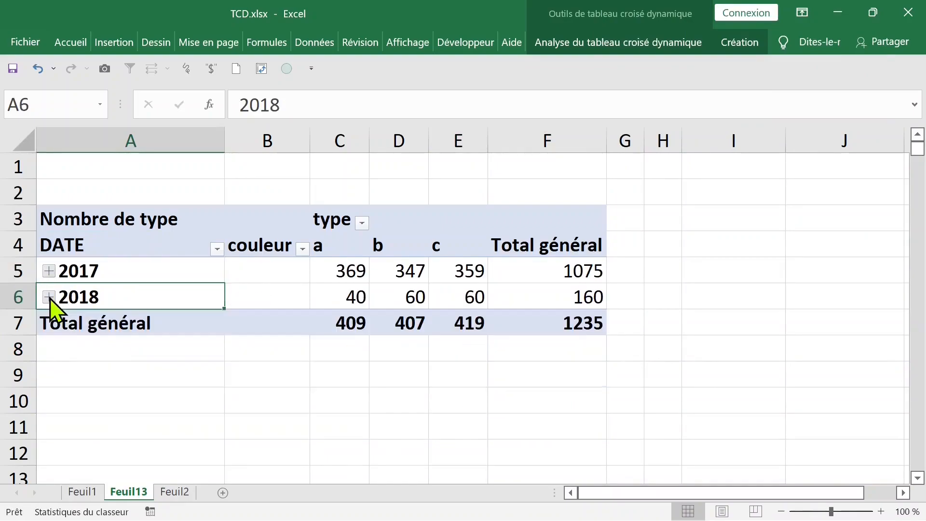
Step: Toggle the 2018 and 2017 groups, ending with both expanded to their couleur rows
left_click(49, 297)
left_click(49, 297)
left_click(50, 298)
left_click(49, 297)
left_click(49, 271)
left_click(49, 272)
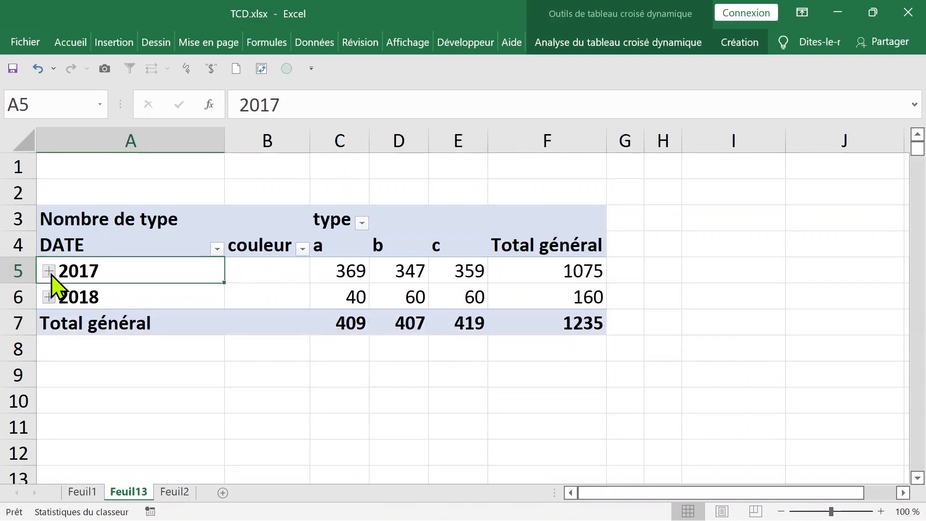
left_click(49, 272)
left_click(49, 350)
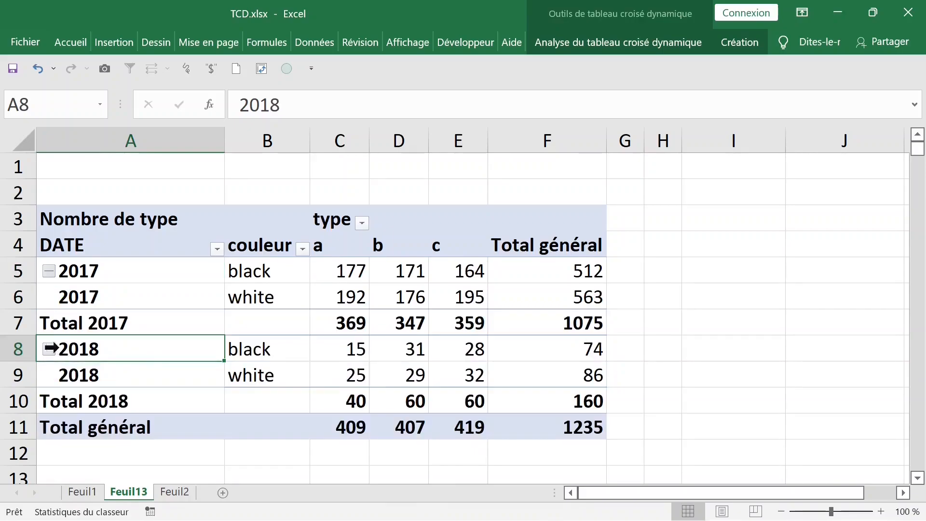
Step: Show the pivot table's field list again and move couleur from the rows to the report filters
left_click(288, 285)
left_click(286, 277)
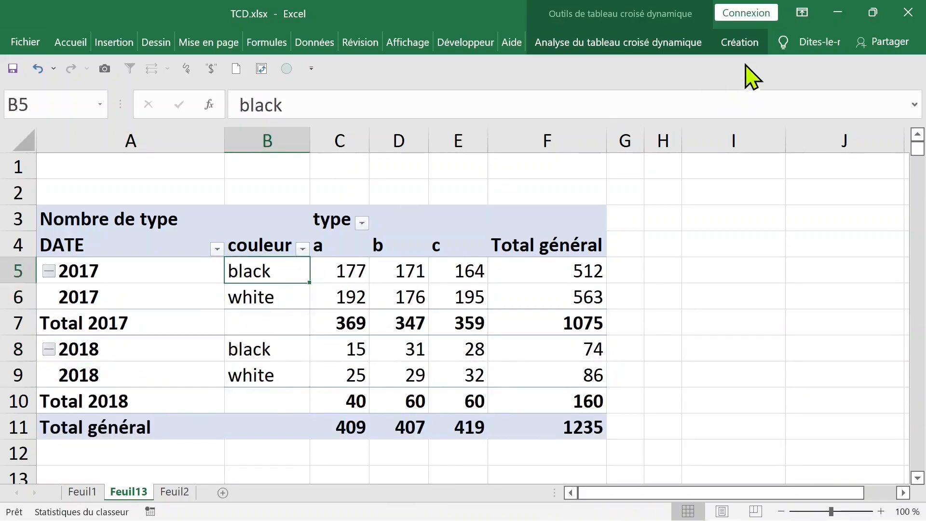
left_click(738, 44)
left_click(694, 43)
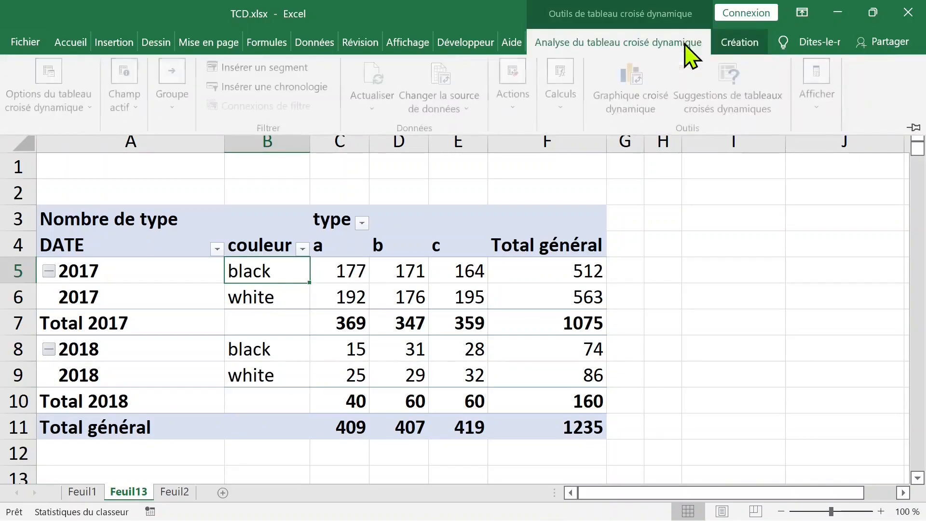
left_click(817, 92)
left_click(803, 160)
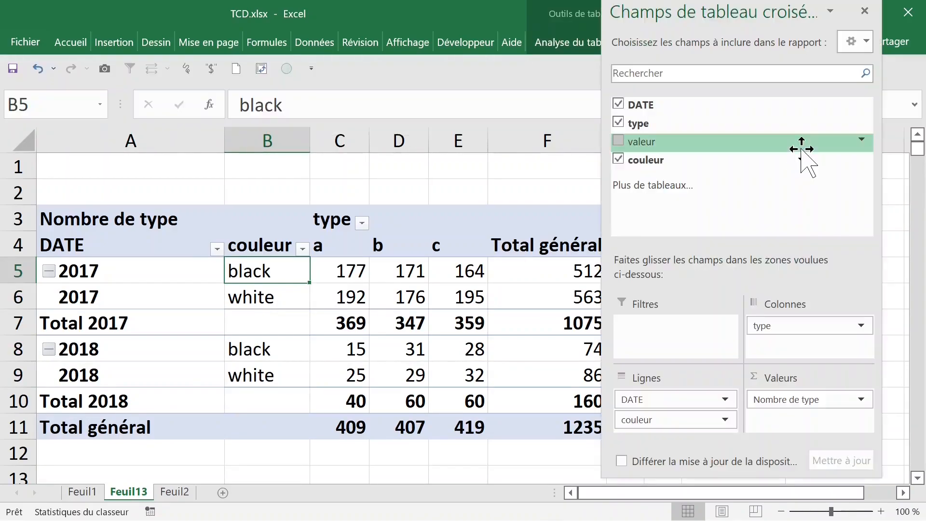
left_click_drag(674, 420, 690, 350)
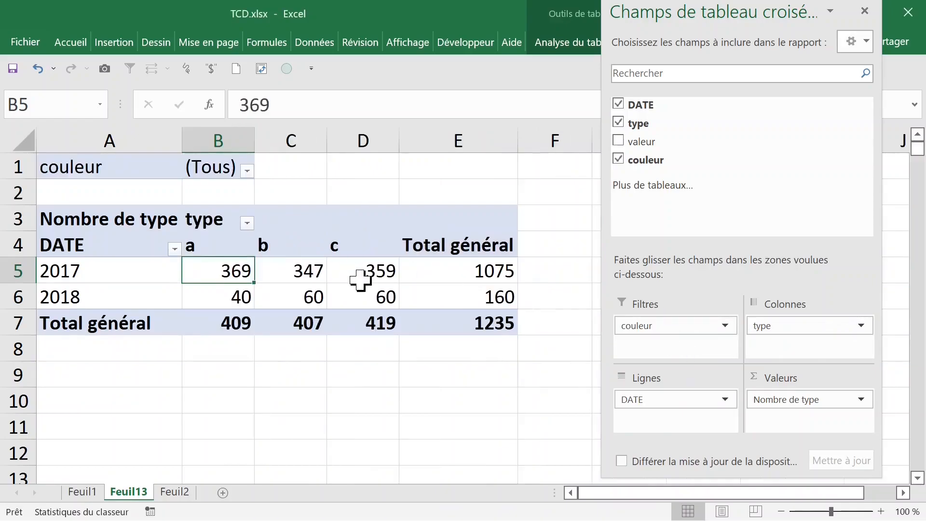
Step: Filter the pivot table report to the couleur black
left_click(208, 250)
left_click(246, 171)
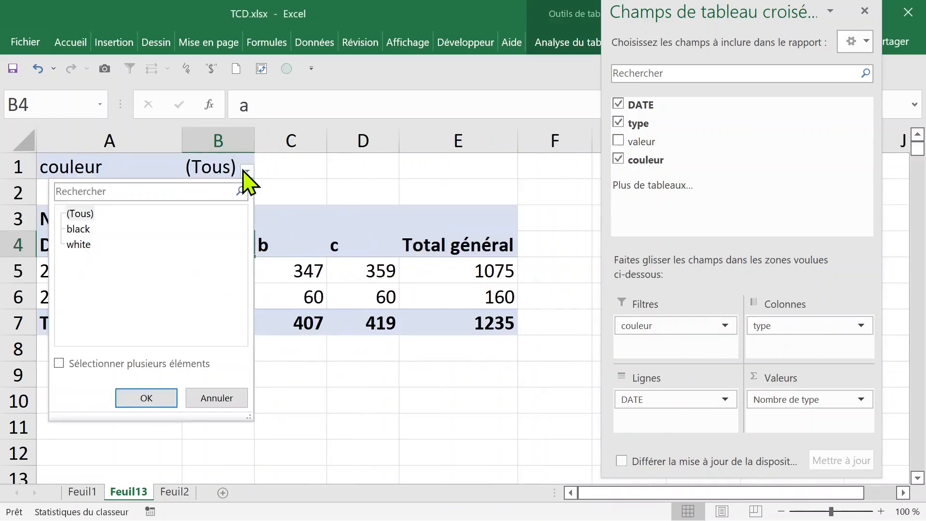
left_click(80, 231)
left_click(150, 396)
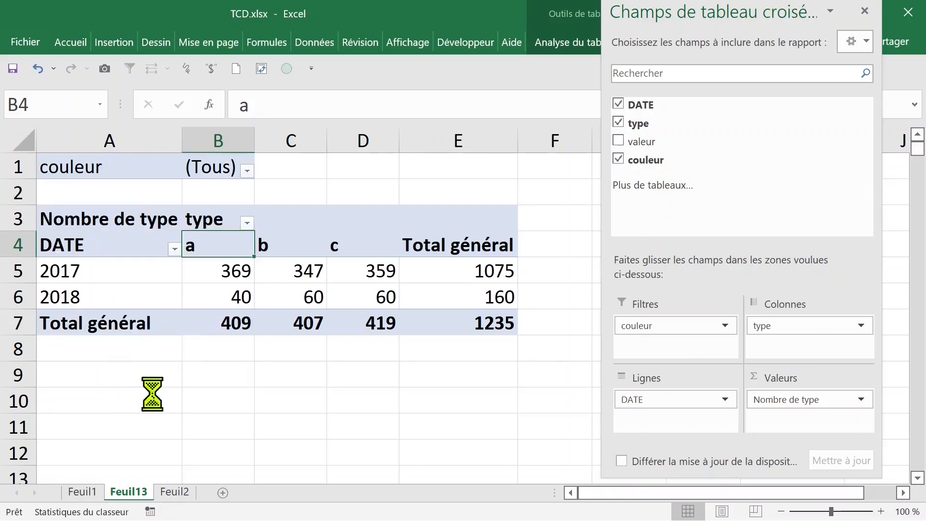
Step: Change the couleur report filter to white
left_click(239, 173)
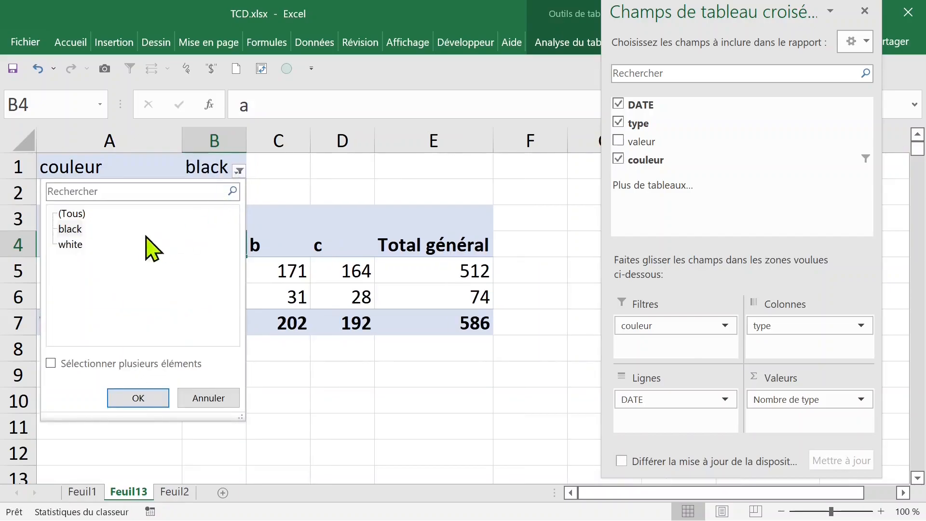
left_click(72, 245)
left_click(147, 406)
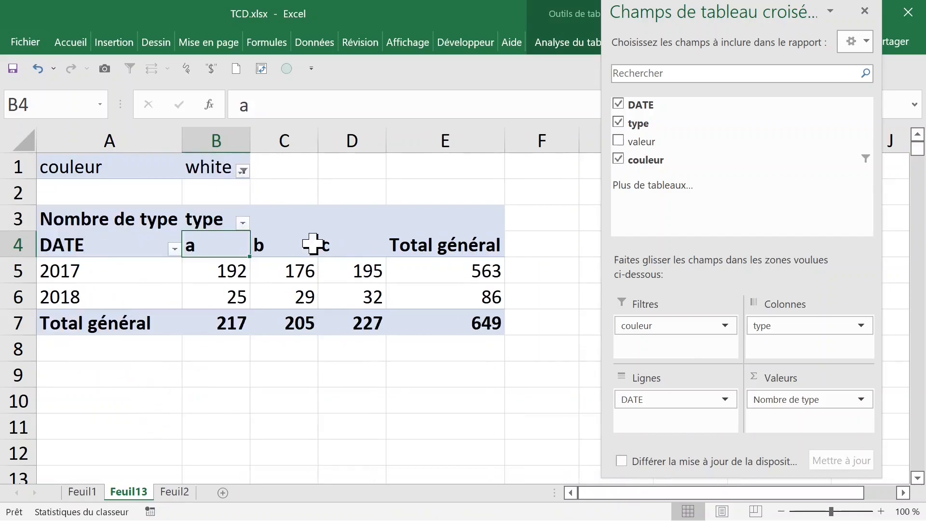
Step: Move couleur from the report filters to the rows above DATE, and remove DATE from the pivot table
left_click_drag(773, 327, 762, 325)
left_click_drag(703, 328, 689, 403)
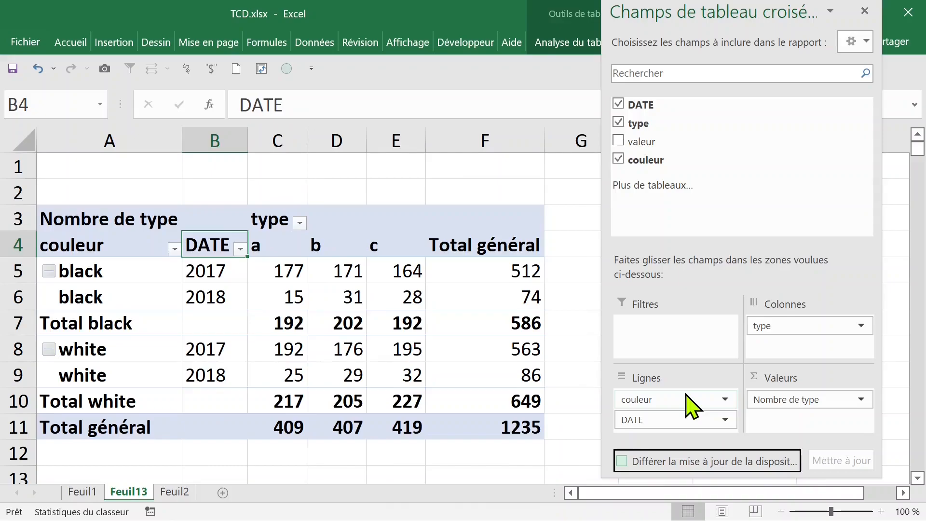
left_click(666, 425)
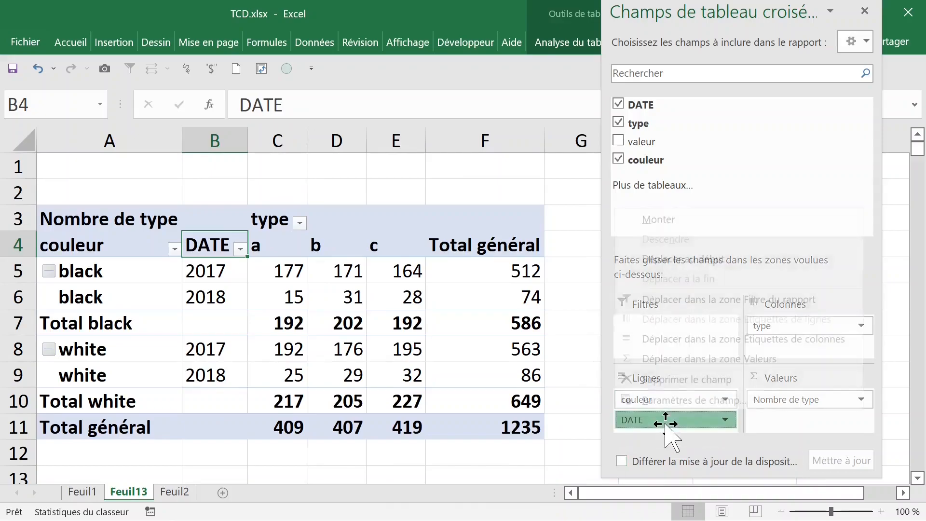
left_click_drag(673, 424, 471, 363)
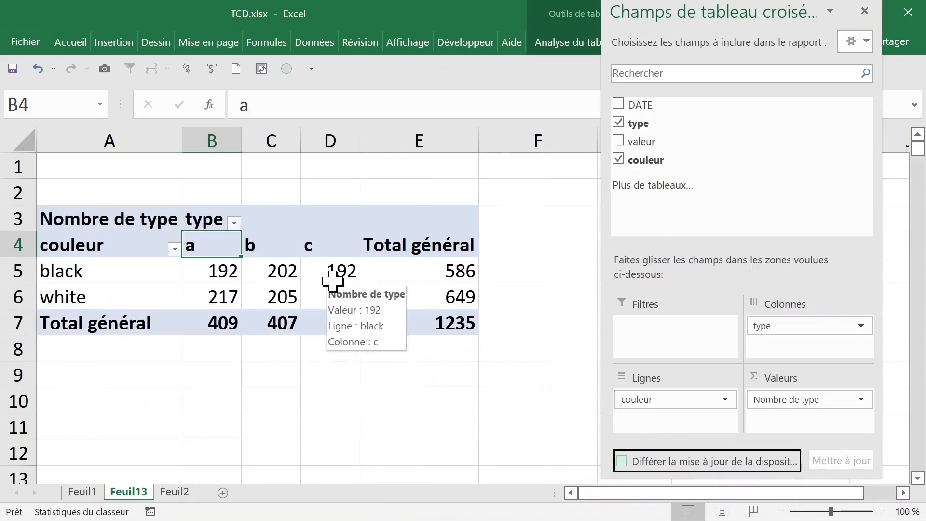
Step: Replace the count of type in the pivot table's values with the valeur field
left_click(333, 280)
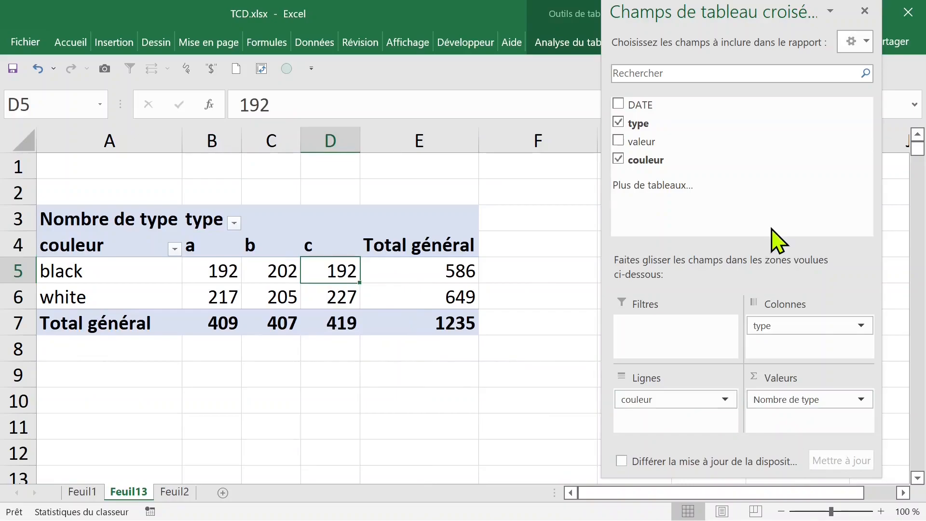
left_click_drag(792, 399, 469, 386)
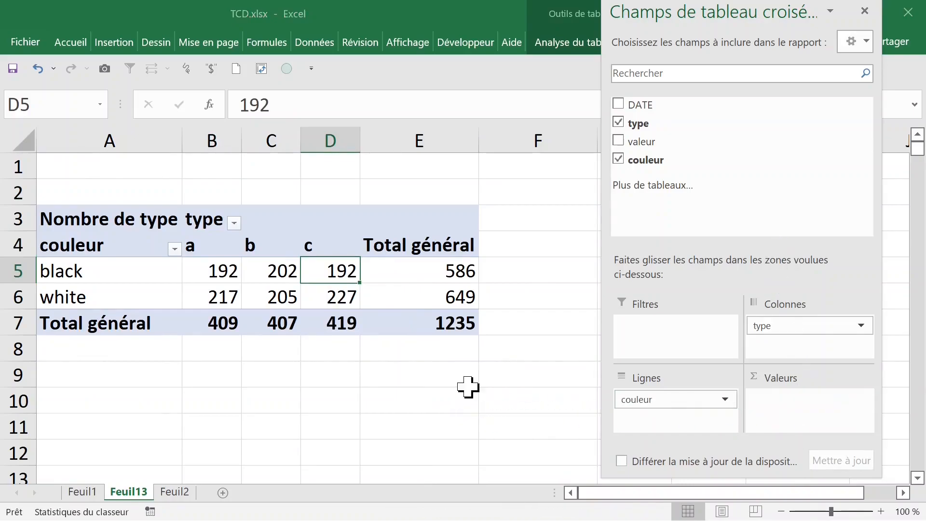
left_click_drag(662, 144, 772, 400)
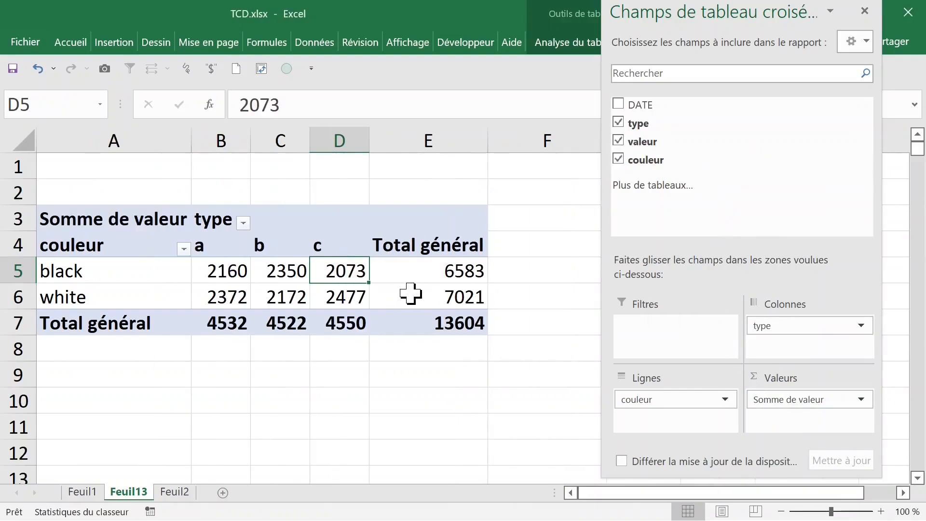
Step: Open the Somme de valeur, couleur and type headers of the pivot table for editing in turn, and leave the table
left_click(140, 218)
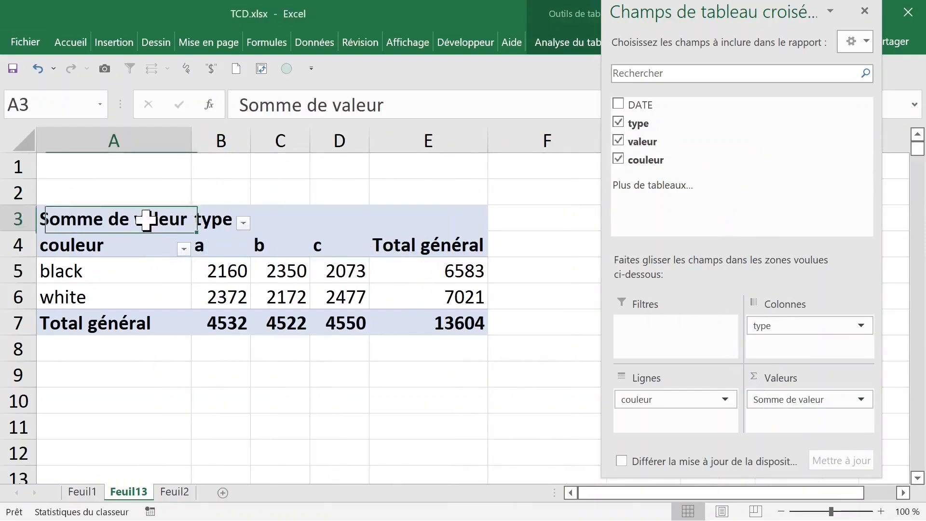
double_click(124, 223)
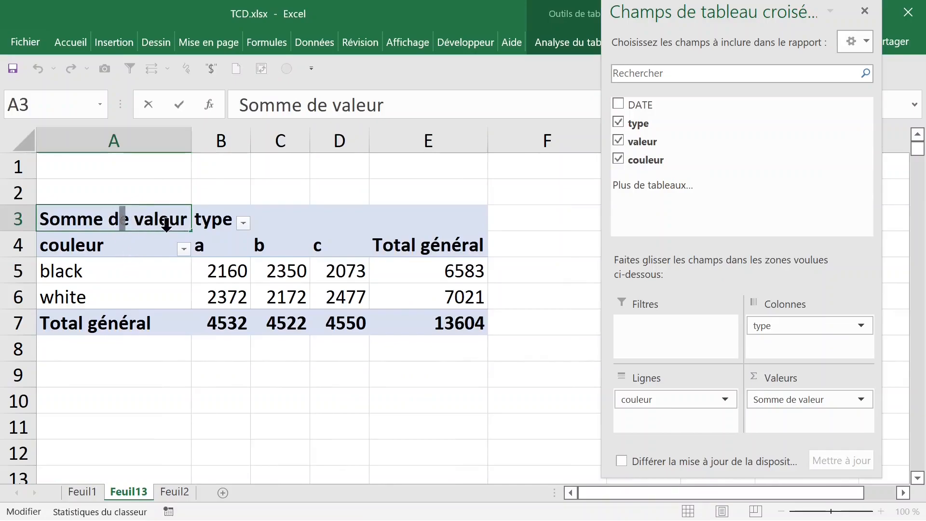
left_click(104, 244)
double_click(107, 245)
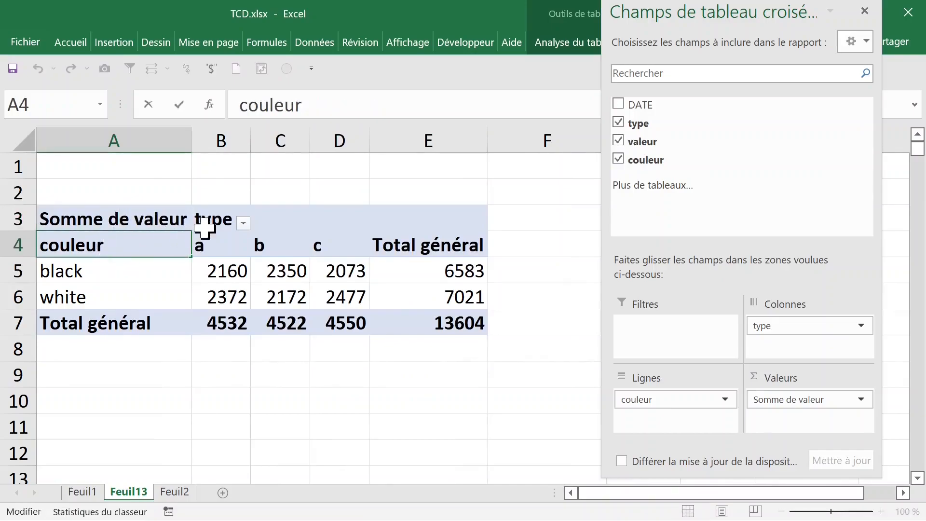
left_click(208, 220)
double_click(211, 220)
left_click(216, 348)
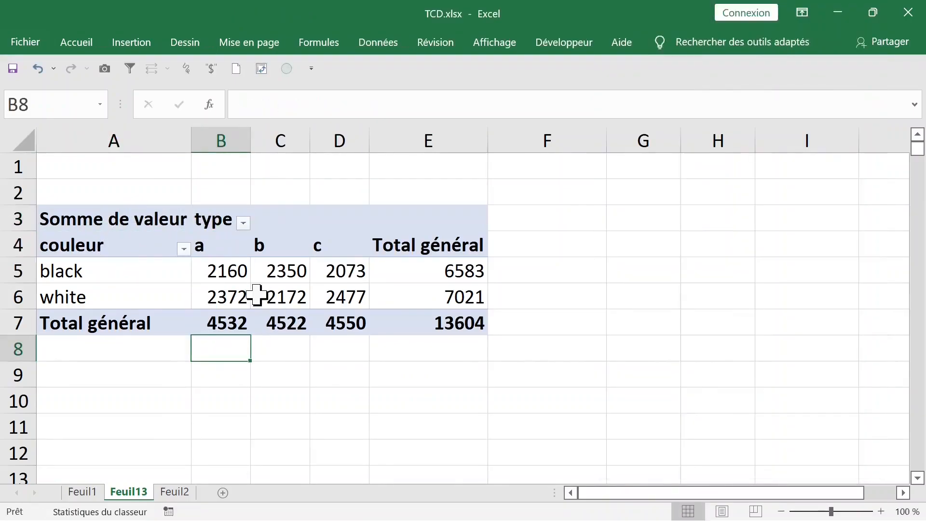
Step: Summarise the pivot table's valeur field by its maximum, and change that summary to the minimum
left_click(219, 272)
right_click(226, 280)
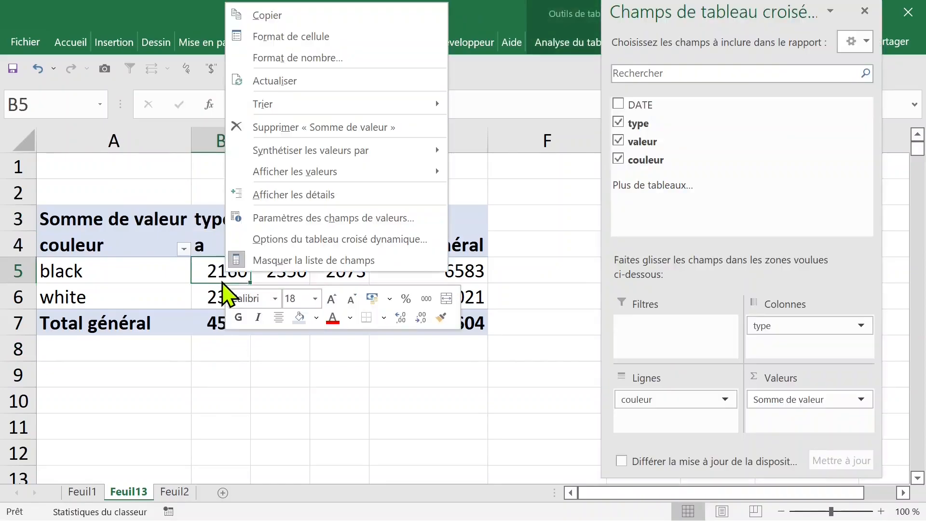
mouse_move(344, 154)
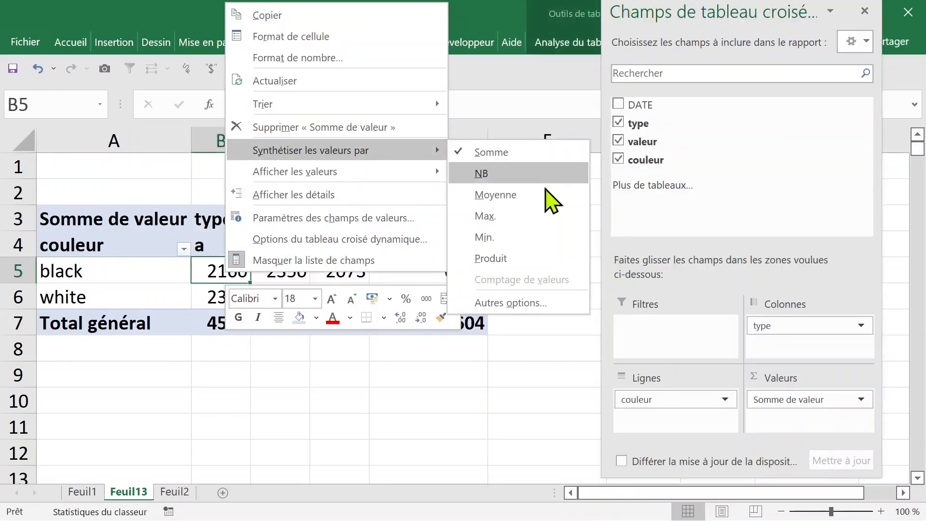
left_click(532, 216)
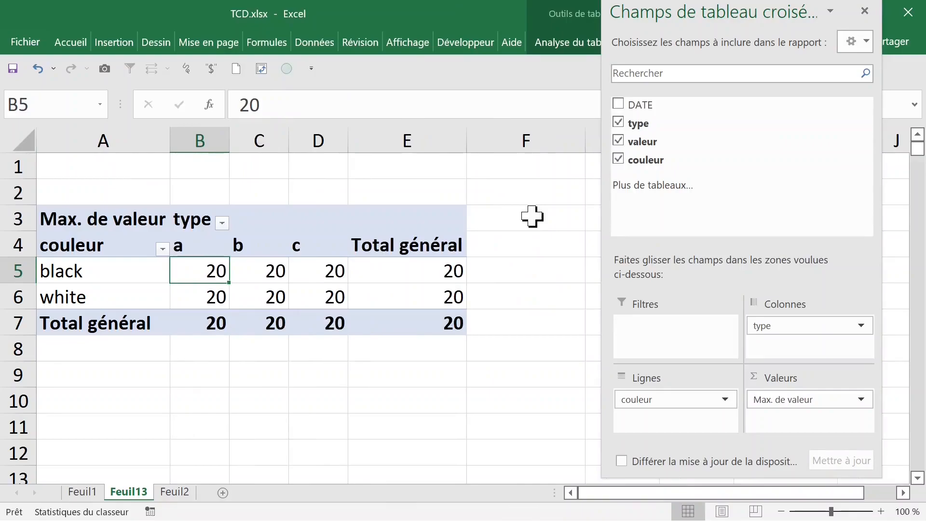
right_click(198, 274)
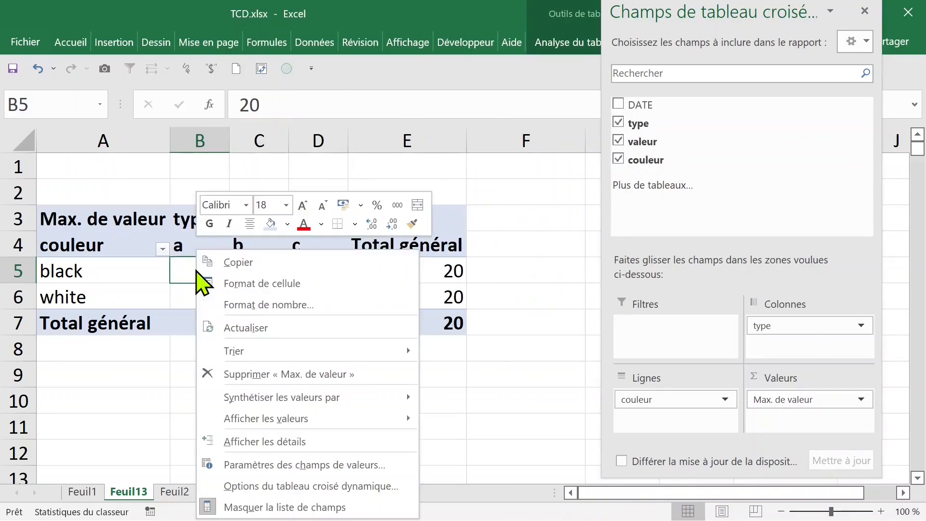
mouse_move(283, 401)
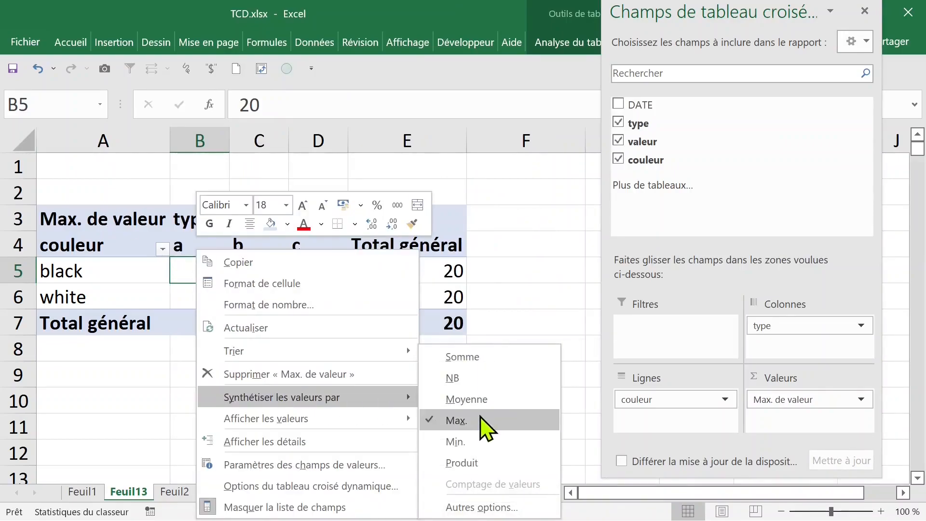
left_click(477, 441)
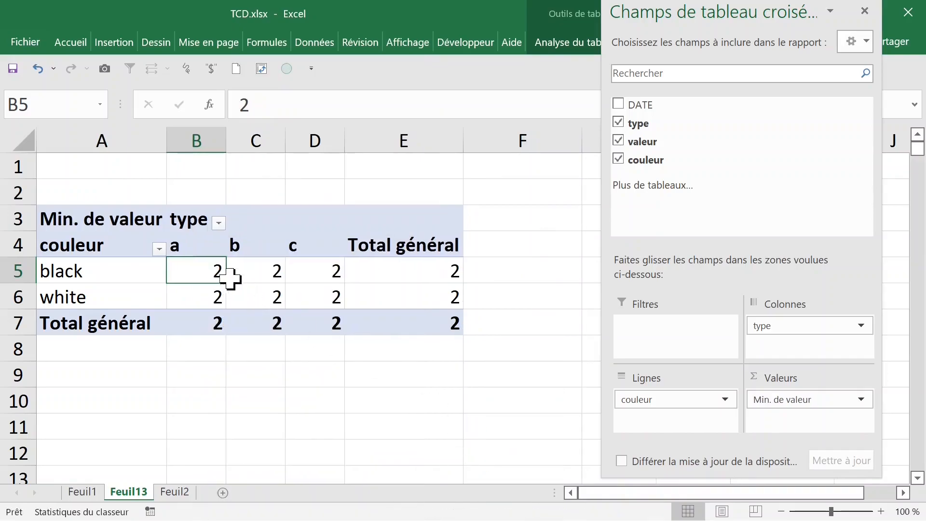
Step: Summarise the pivot table's valeur field by its average (Moyenne)
right_click(208, 274)
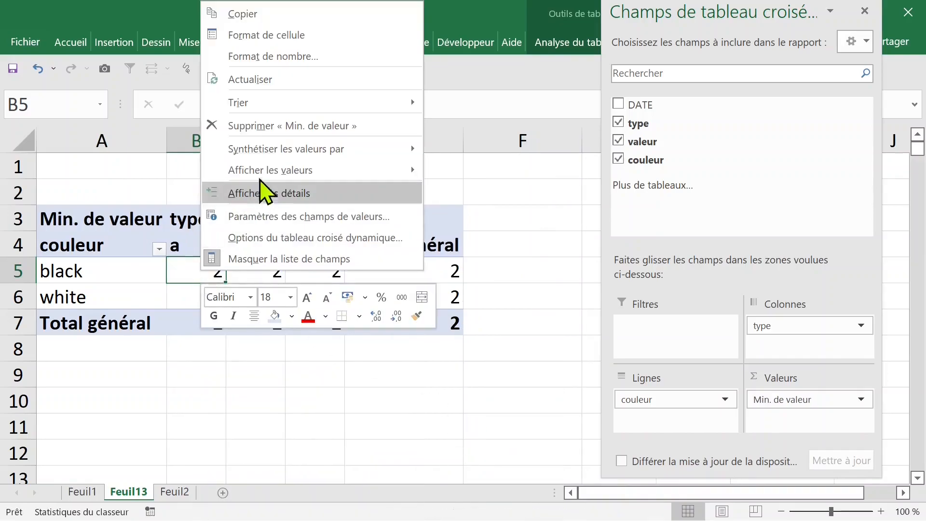
mouse_move(309, 152)
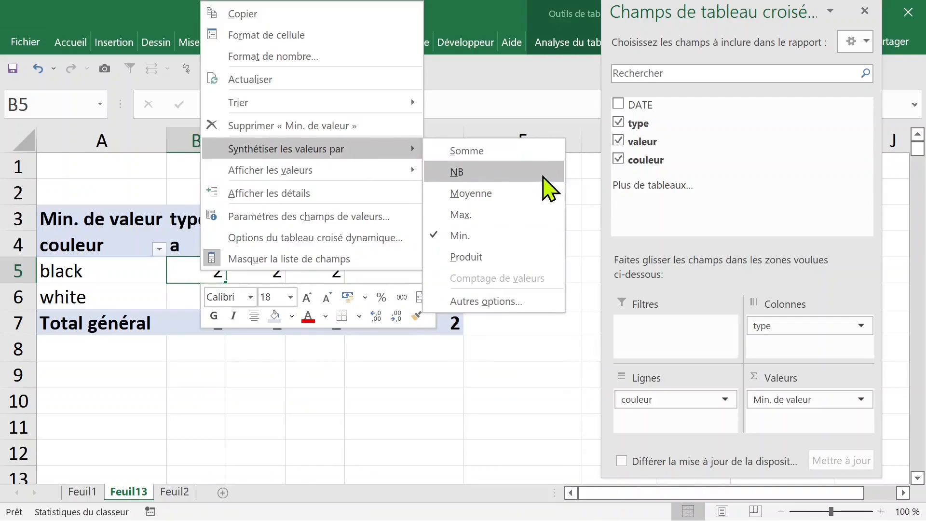
left_click(535, 193)
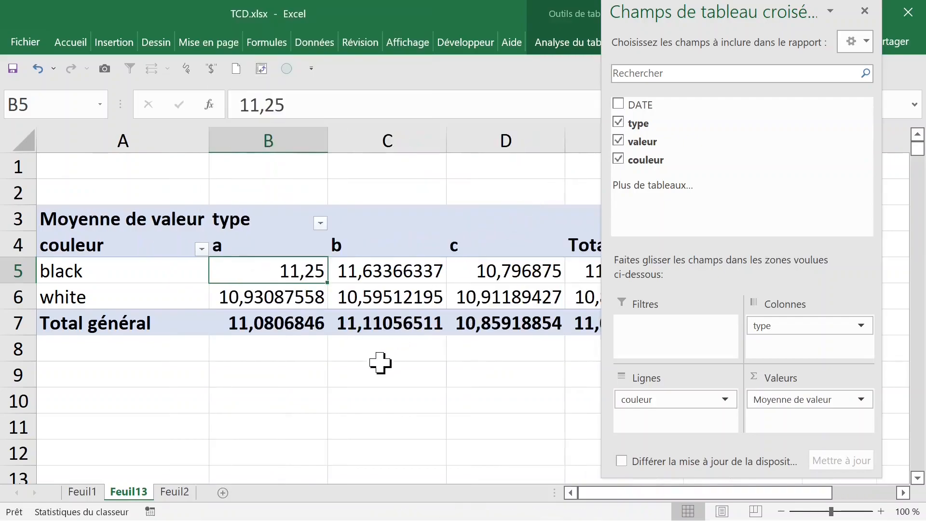
left_click(381, 363)
Step: Apply the Nombre format with 0 decimals to the Moyenne de valeur figures of the pivot table
left_click(268, 291)
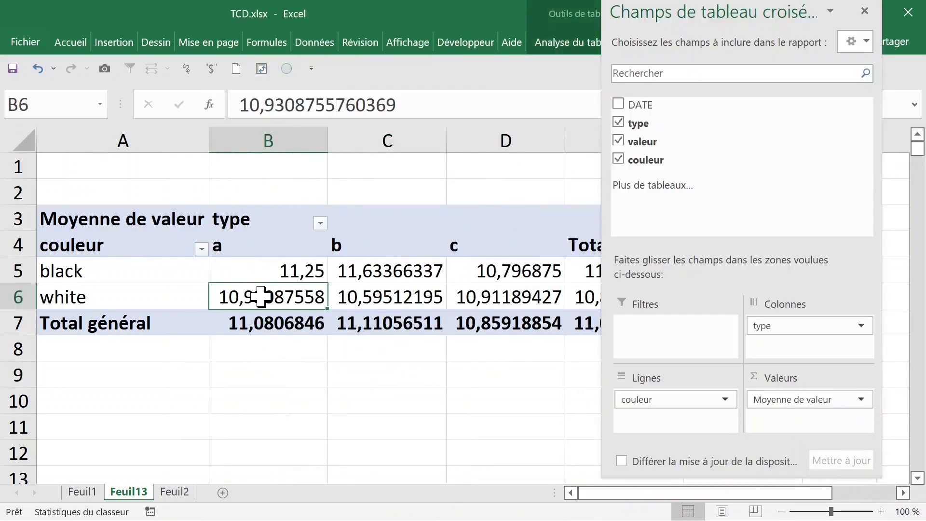
right_click(263, 300)
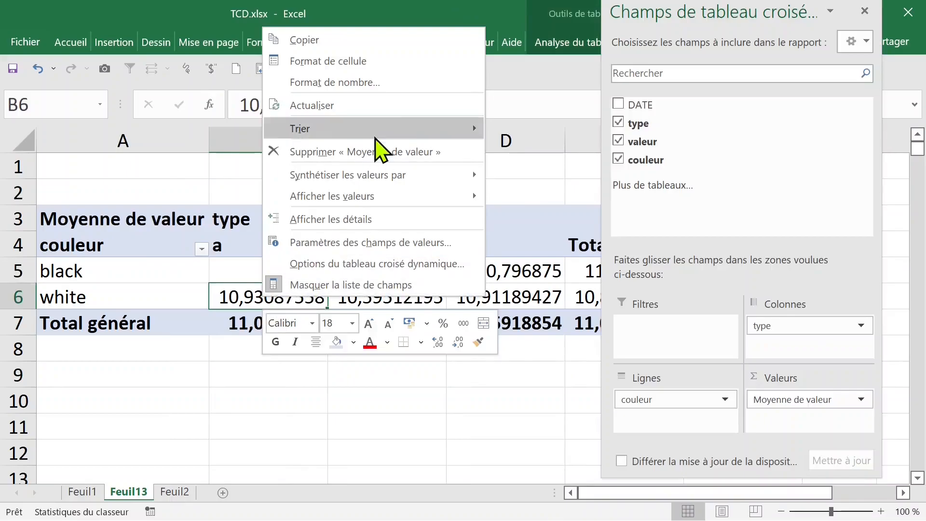
left_click(376, 88)
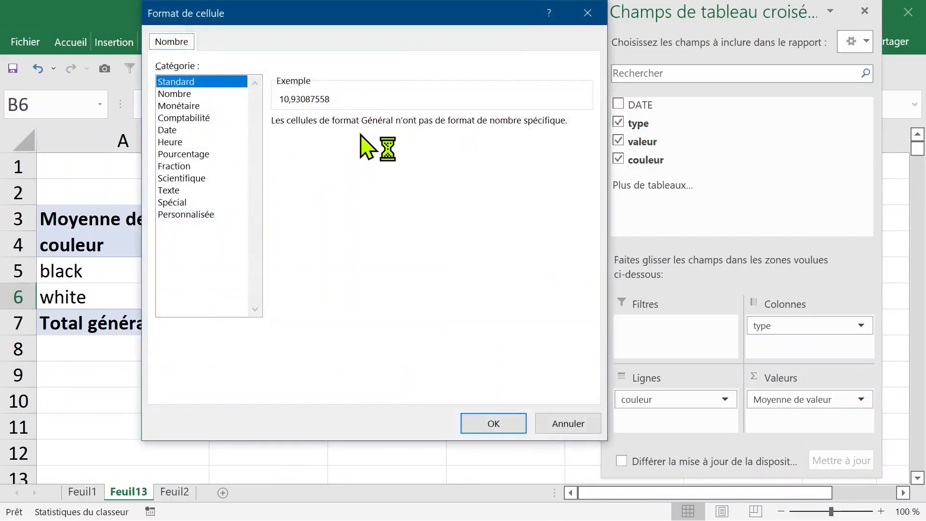
left_click(181, 95)
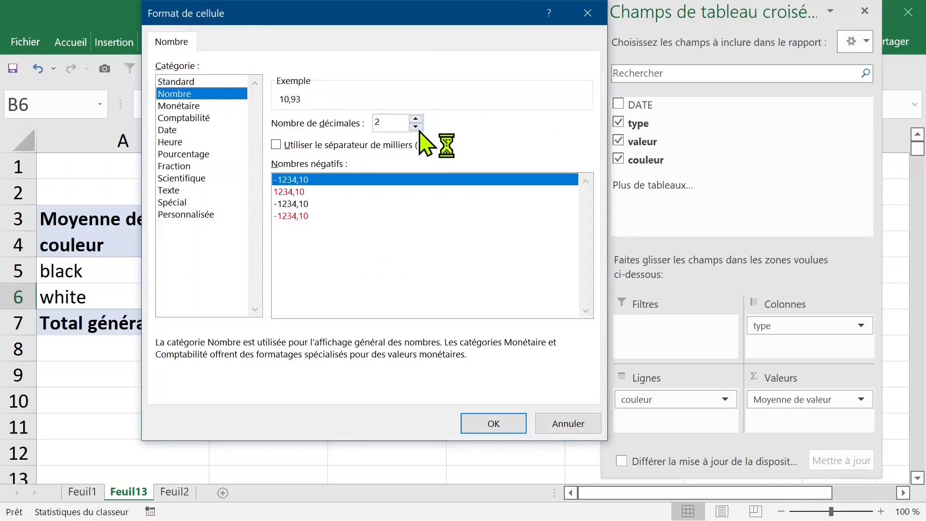
left_click(416, 127)
left_click(416, 127)
left_click(518, 433)
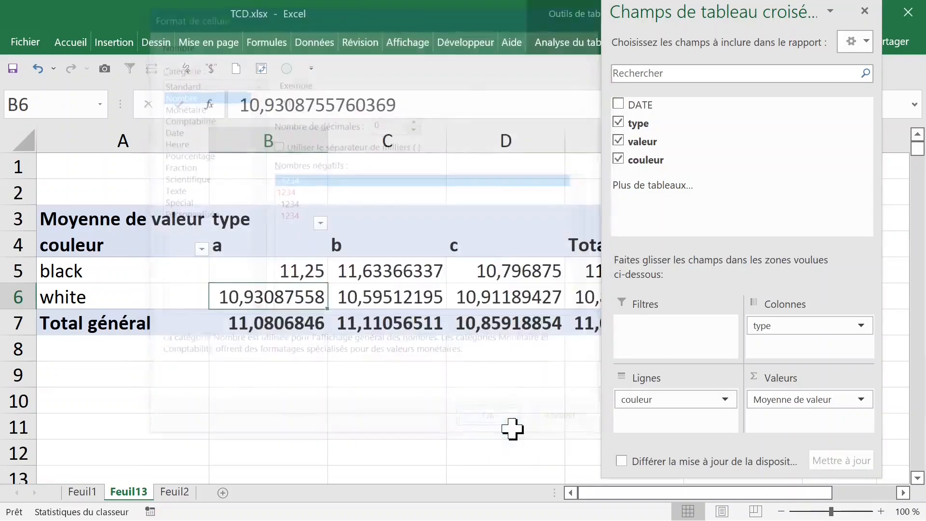
left_click(376, 376)
Step: Swap the pivot table's fields, placing type in the rows and couleur in the columns
left_click(251, 268)
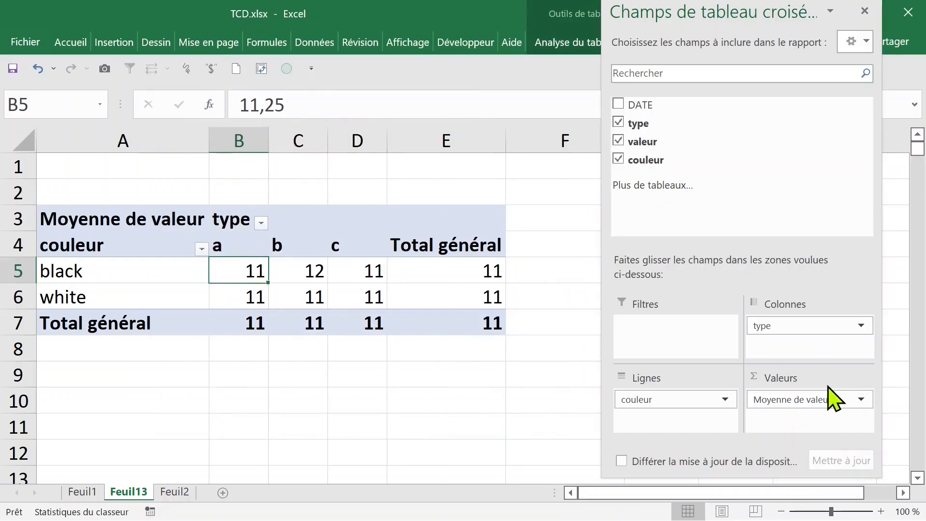
left_click_drag(787, 328, 781, 347)
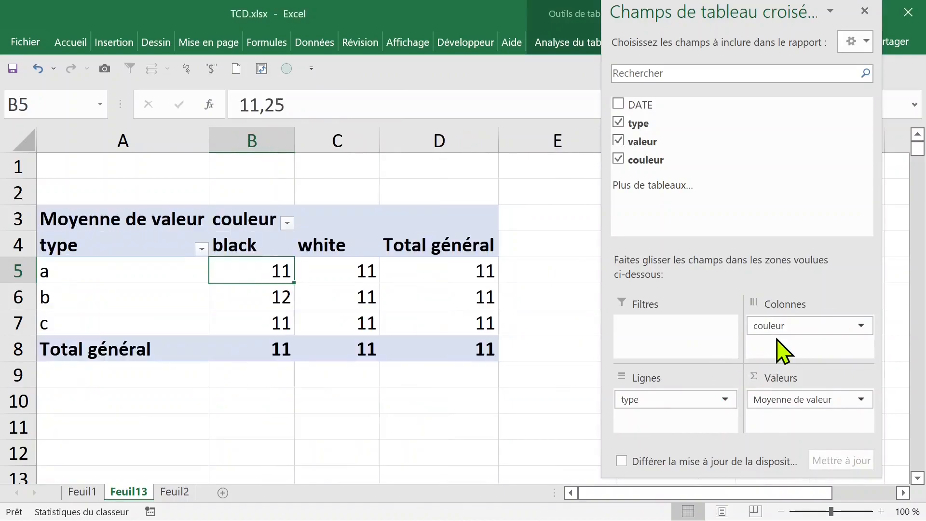
left_click(402, 302)
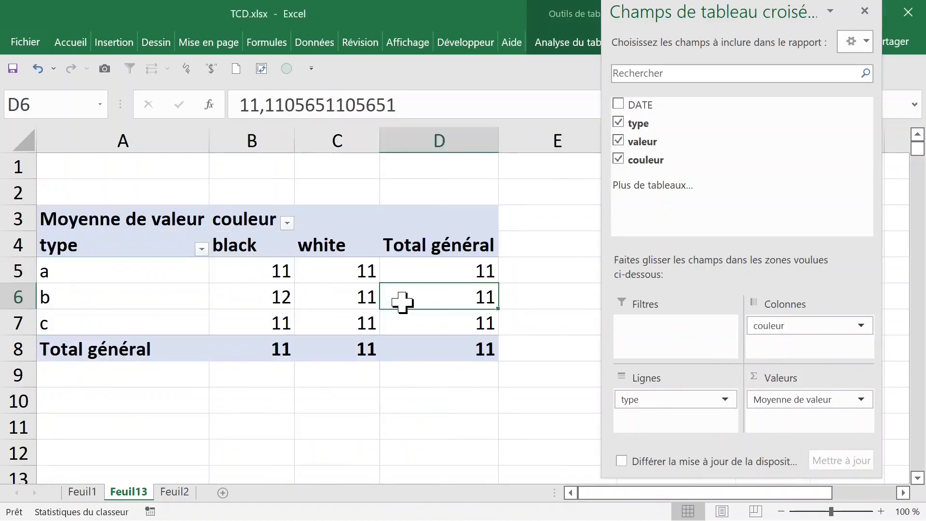
left_click(345, 341)
Step: Create another pivot table from the Feuil2 data on a new sheet and place DATE in its rows
left_click(175, 492)
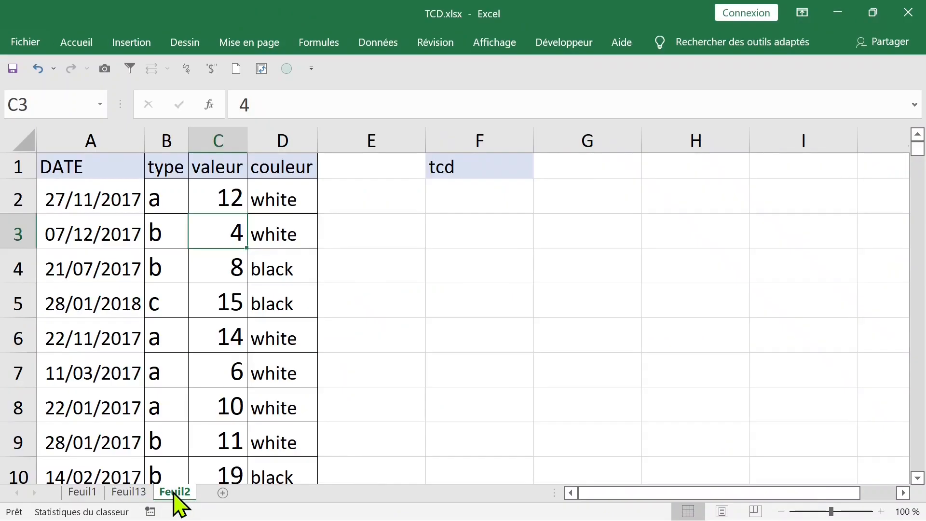
left_click(99, 325)
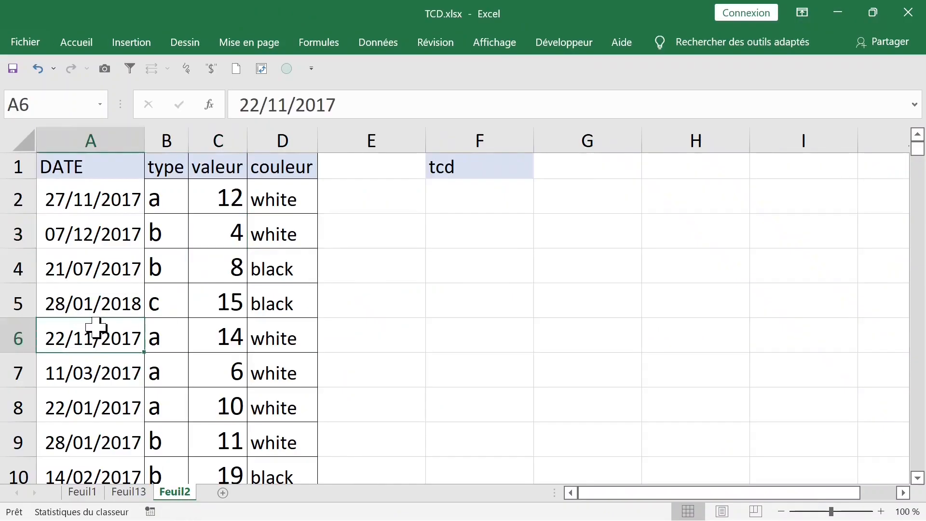
left_click(140, 45)
left_click(27, 82)
left_click(34, 160)
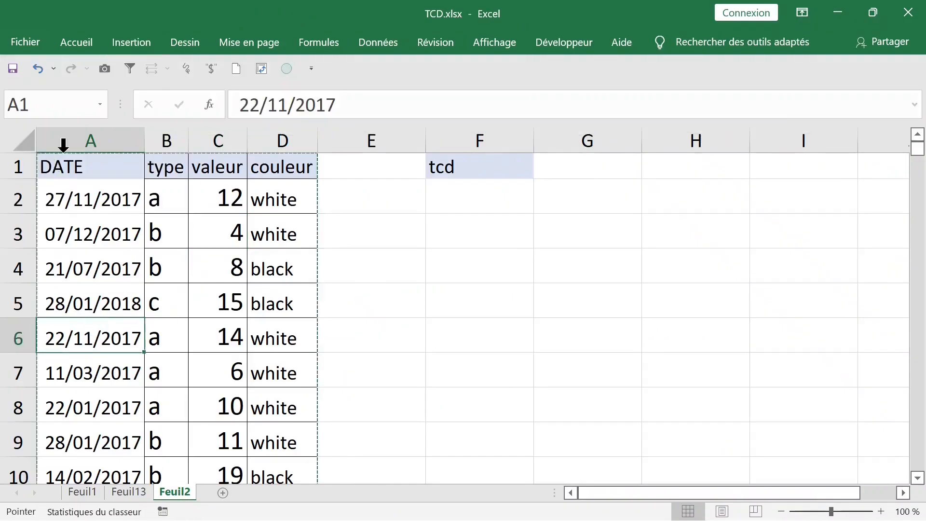
left_click(683, 320)
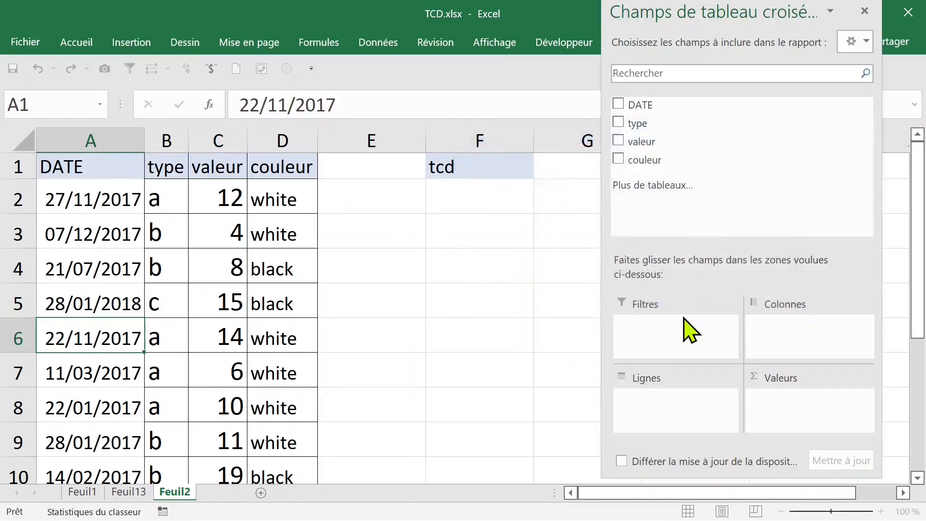
left_click_drag(672, 103, 666, 400)
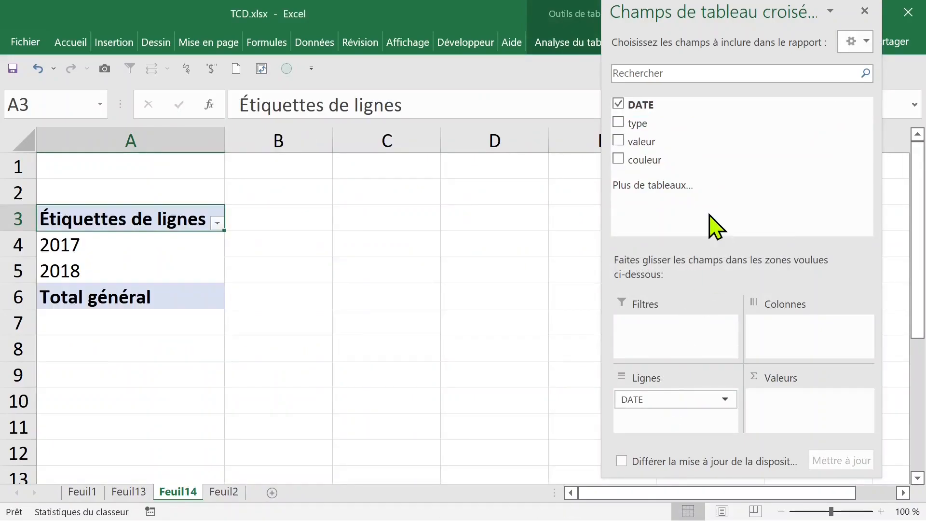
left_click_drag(721, 406, 724, 407)
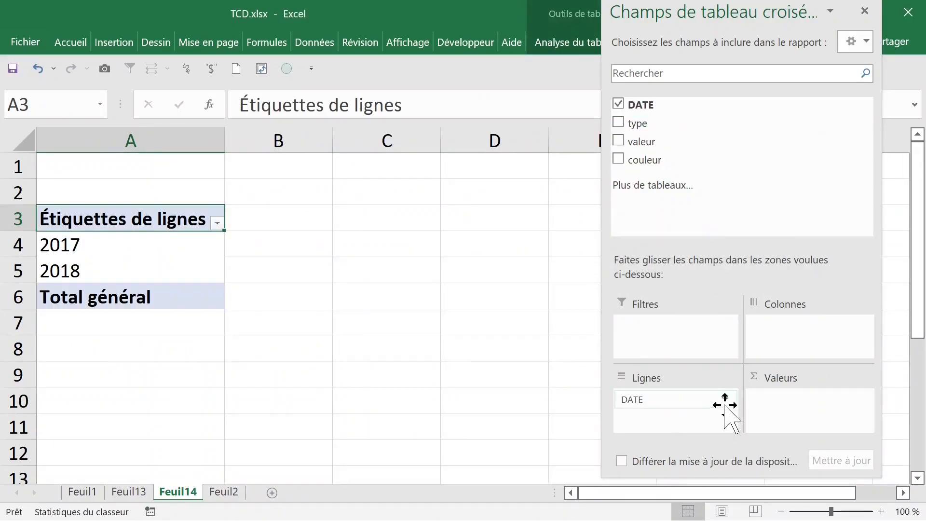
Step: Ungroup the yearly DATE rows of the new pivot table into individual dates
left_click(128, 242)
right_click(130, 246)
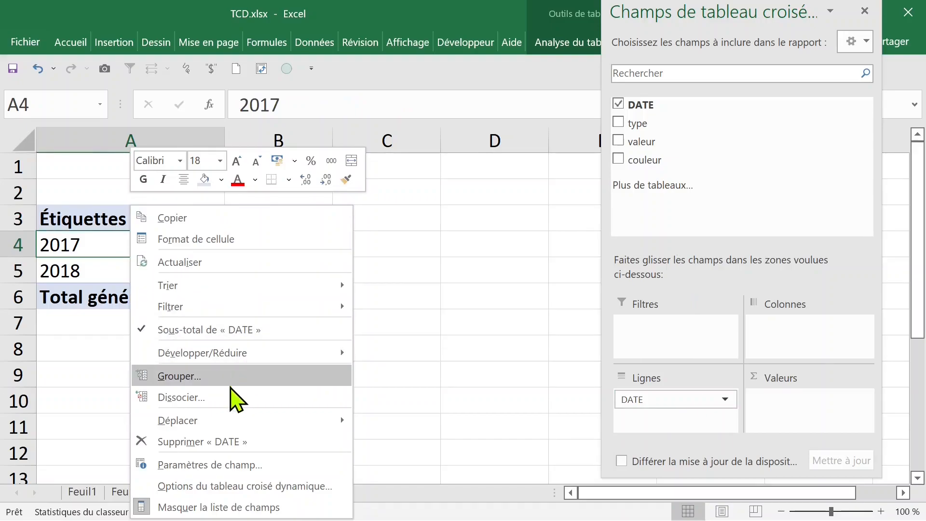
left_click(227, 379)
Step: Group the dates in the pivot table's rows by Trimestres and Années
left_click(133, 271)
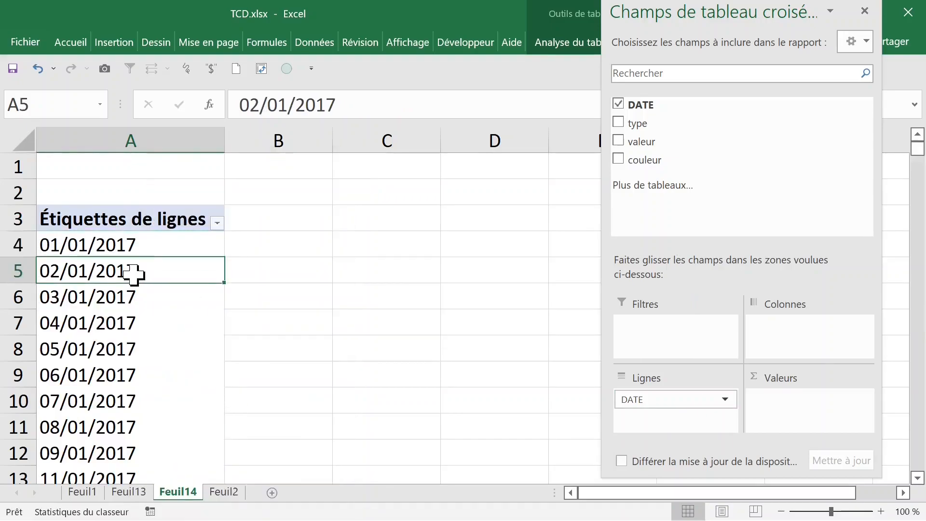
right_click(130, 275)
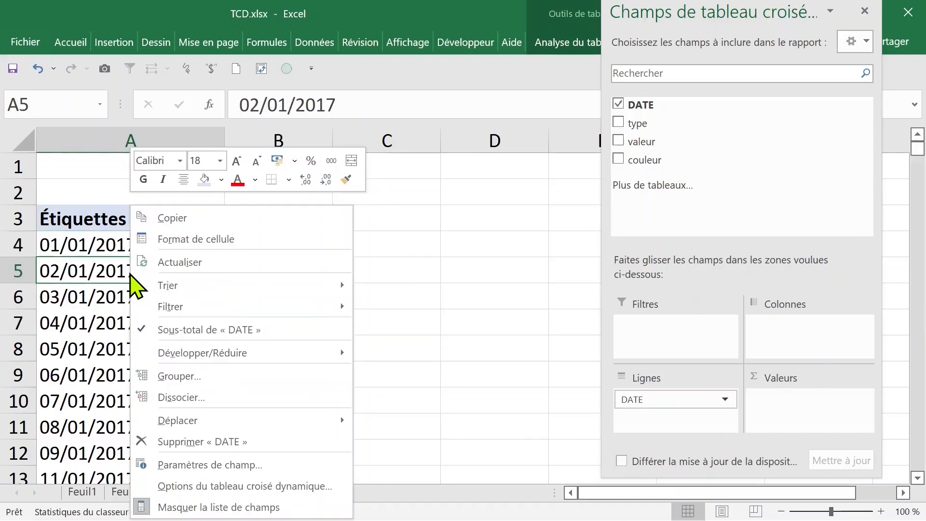
left_click(229, 378)
left_click_drag(219, 248, 416, 43)
left_click(393, 212)
left_click(370, 203)
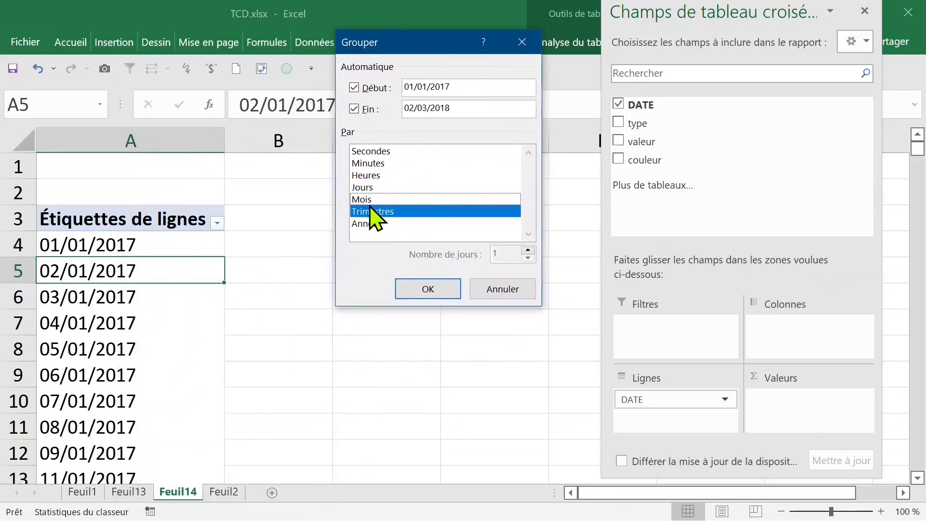
left_click(373, 227)
left_click(434, 290)
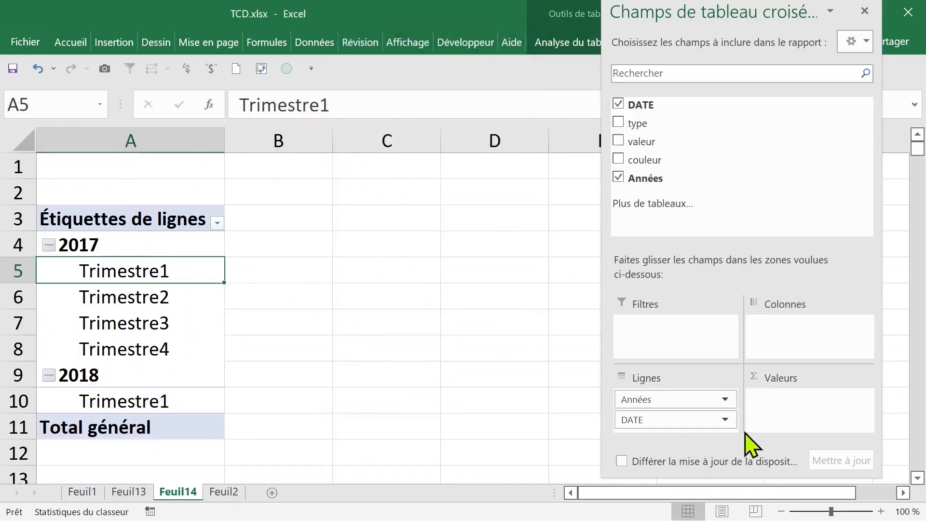
Step: Lay out the pivot table with Années in the columns, DATE above couleur in the rows, and the sum of valeur as values
left_click_drag(679, 420, 791, 342)
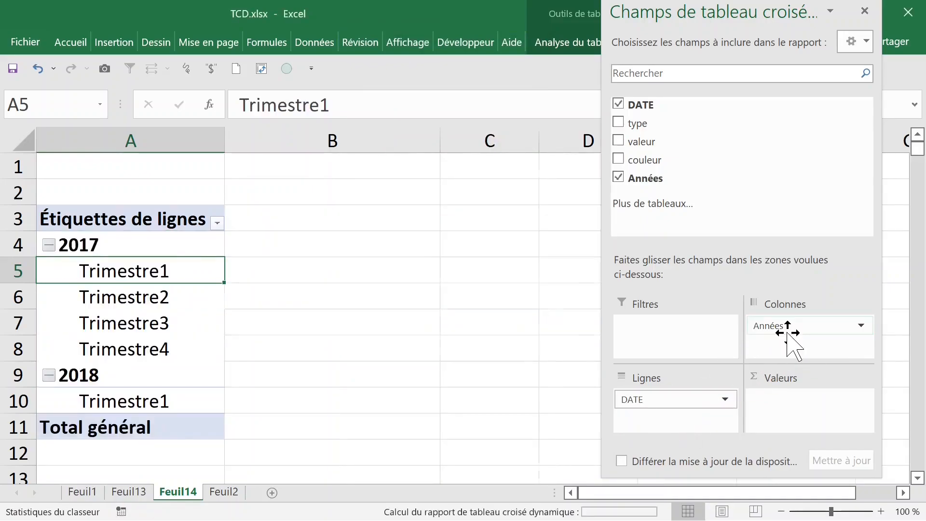
left_click_drag(642, 142, 785, 404)
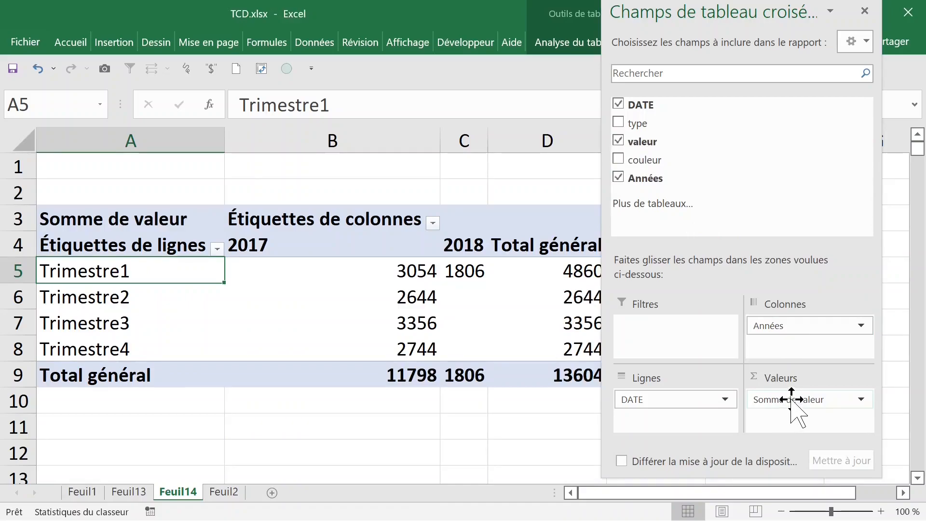
left_click_drag(648, 162, 652, 396)
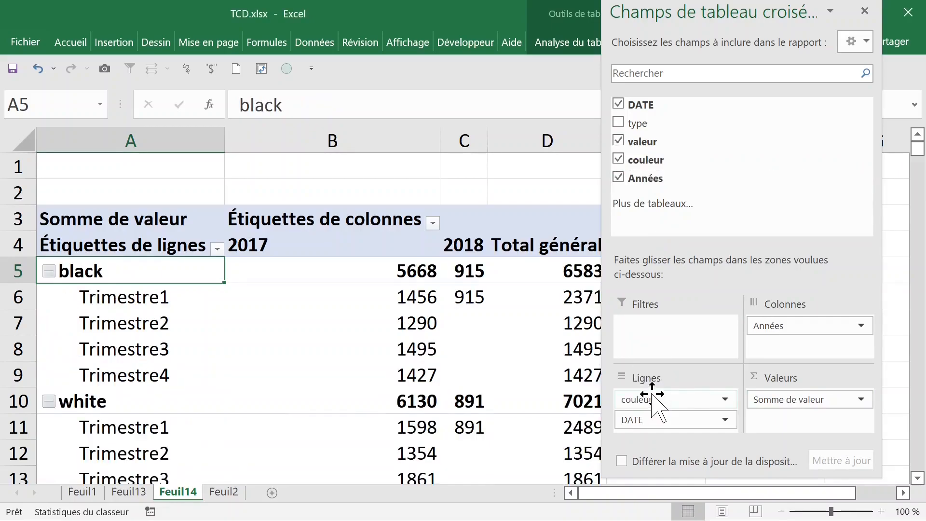
mouse_move(674, 421)
left_mouse_down()
mouse_move(684, 410)
mouse_move(672, 404)
left_mouse_up()
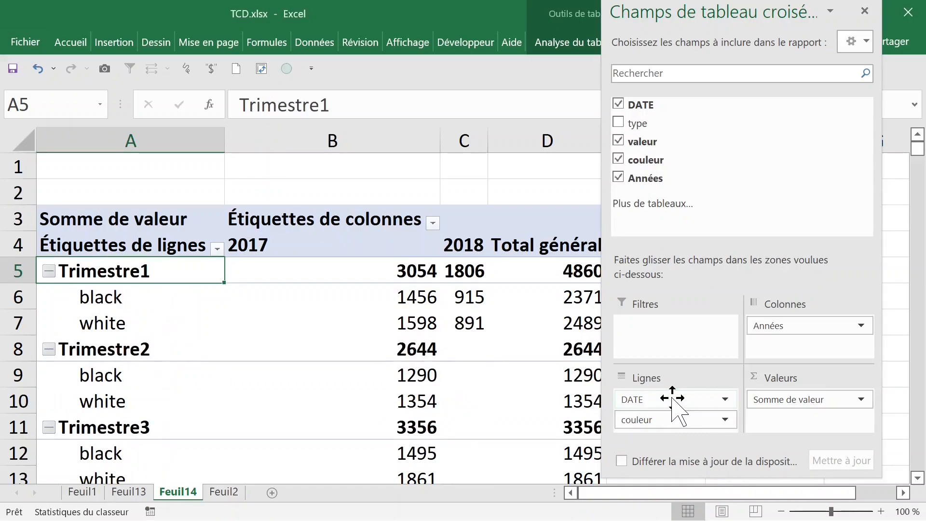
Step: Swap Années and DATE, with Années above couleur in the rows and DATE in the columns, and close the field list
mouse_move(778, 328)
left_mouse_down()
mouse_move(796, 341)
mouse_move(659, 394)
mouse_move(663, 410)
mouse_move(705, 395)
mouse_move(767, 338)
left_mouse_up()
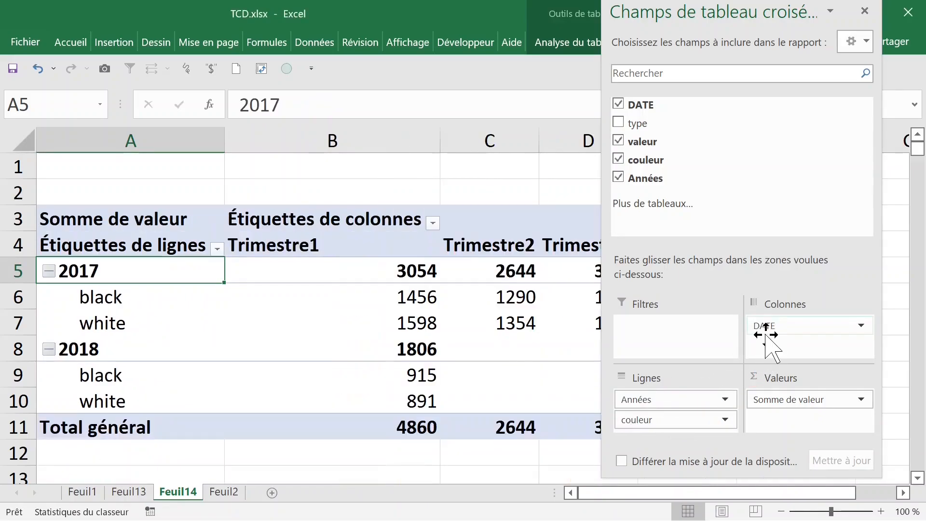
left_click(342, 290)
left_click(362, 375)
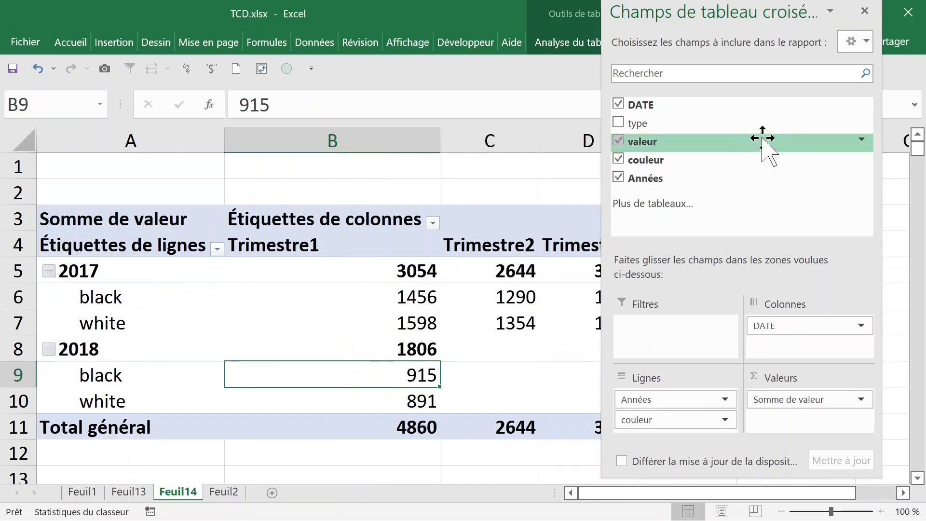
left_click(865, 10)
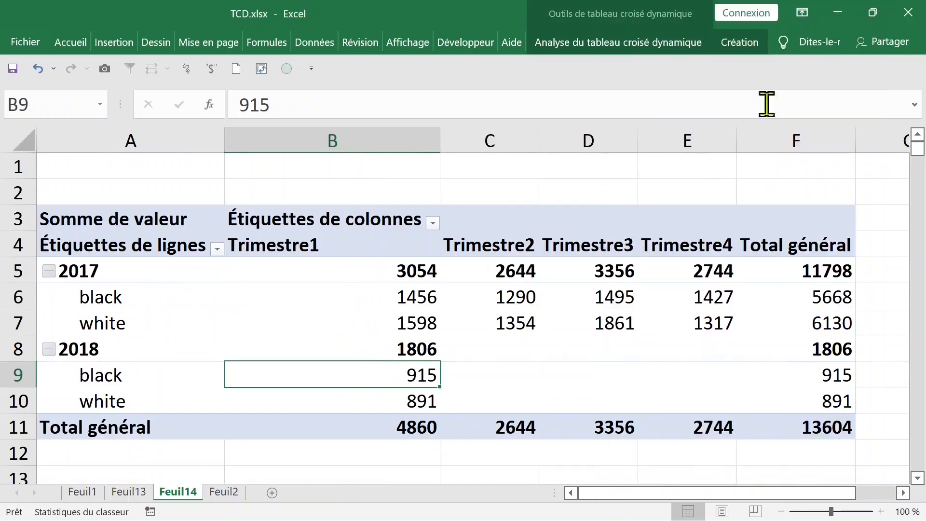
left_click(390, 286)
left_click(611, 279)
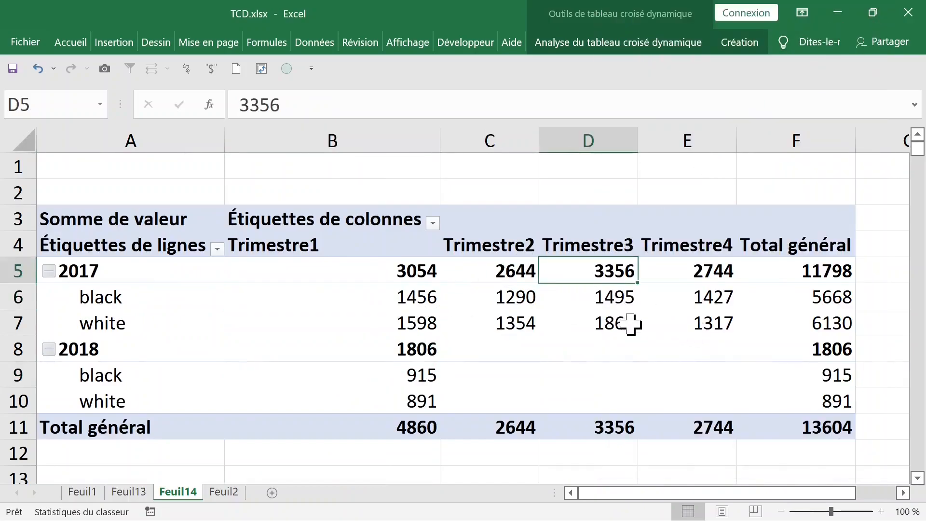
left_click(607, 347)
left_click(531, 348)
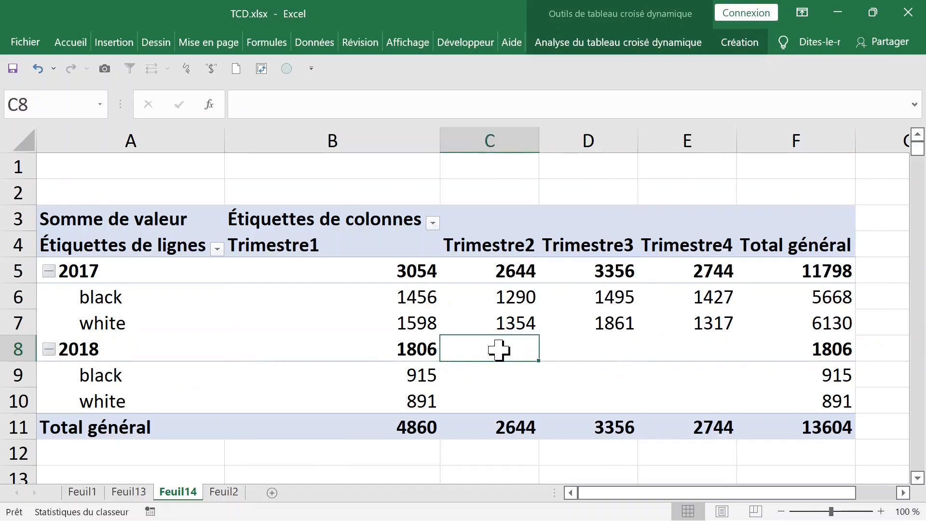
right_click(499, 351)
left_click(529, 339)
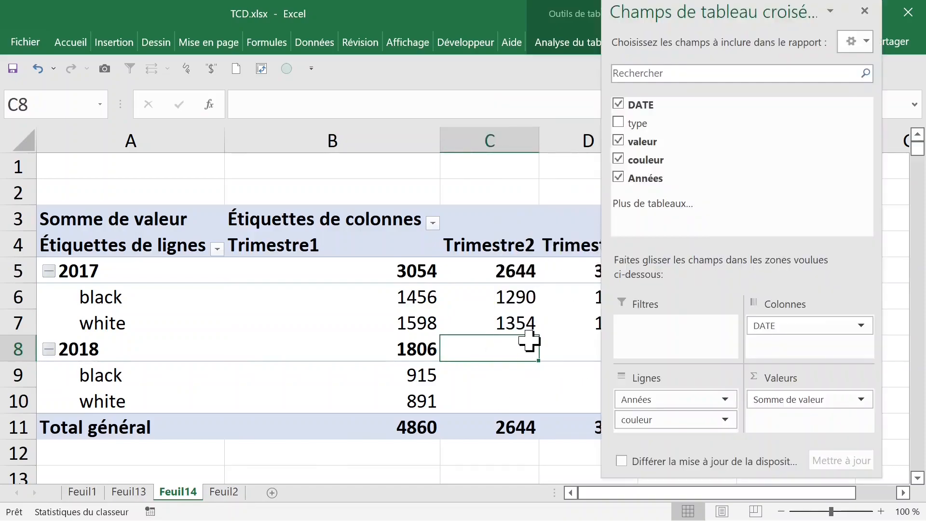
left_click(868, 9)
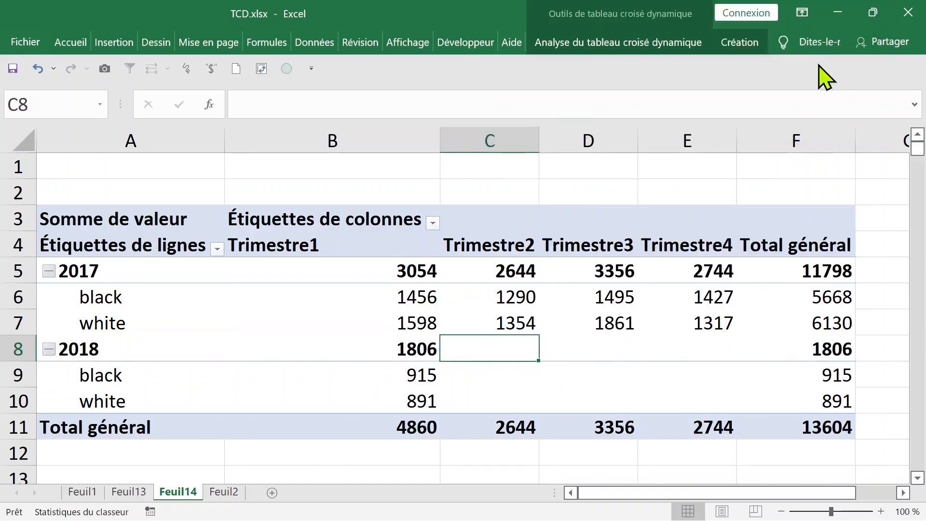
Step: Set the pivot table options to display 0 in empty cells
right_click(497, 344)
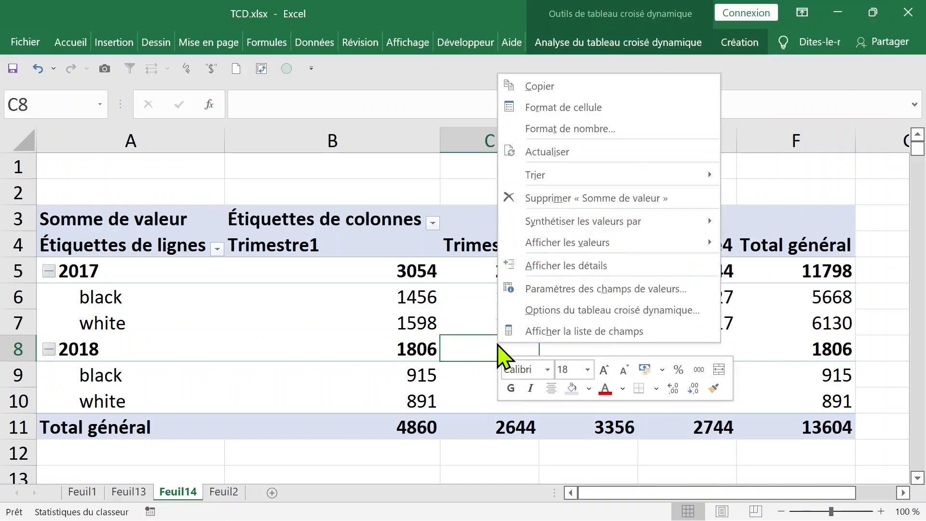
left_click(555, 310)
left_click(435, 342)
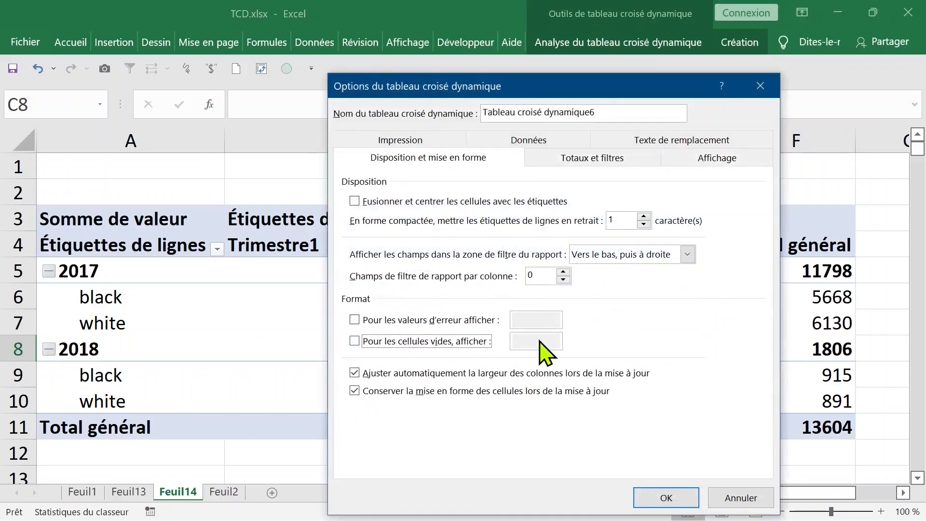
left_click(465, 343)
left_click(535, 340)
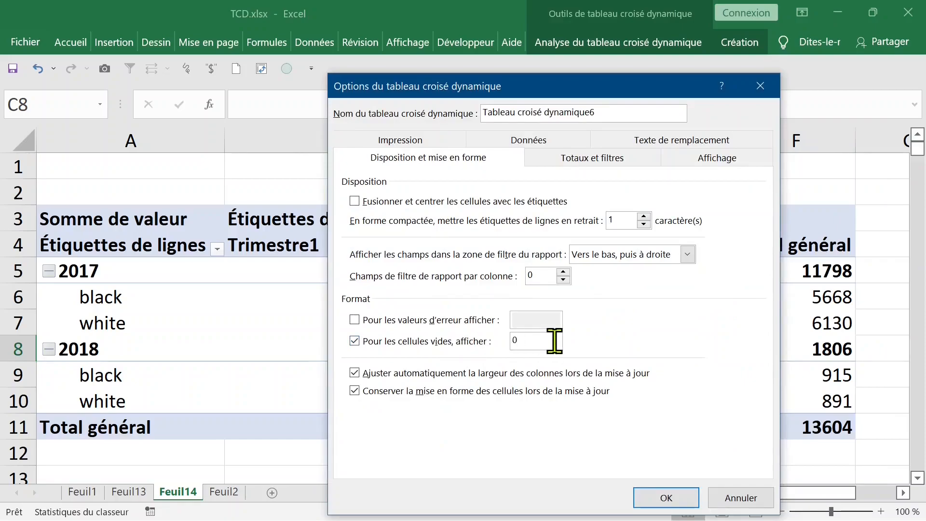
type("0")
key("Return")
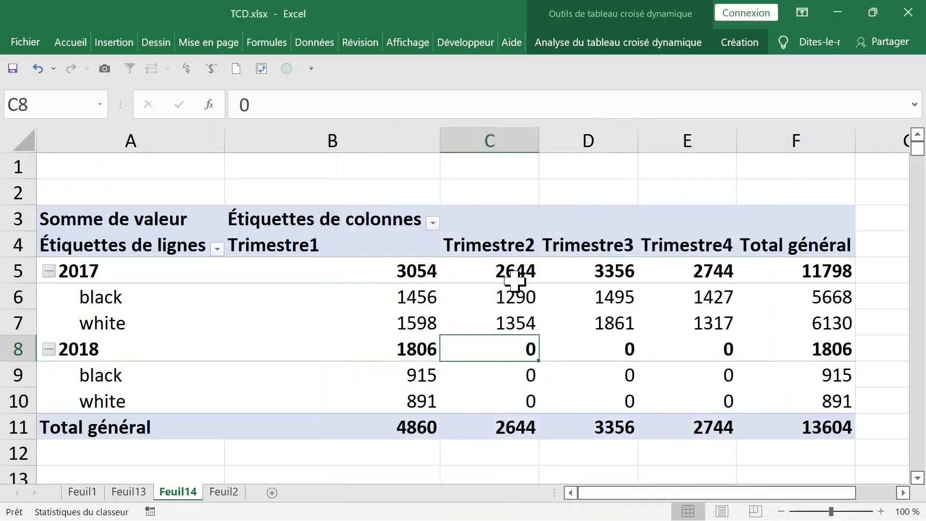
left_click(515, 279)
left_click(136, 257)
left_click(130, 272)
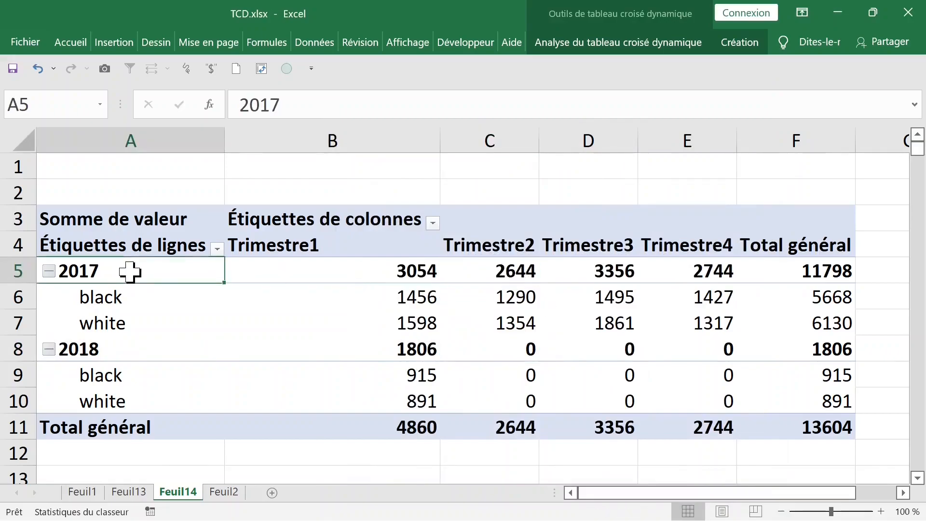
left_click(506, 269)
left_click(104, 299)
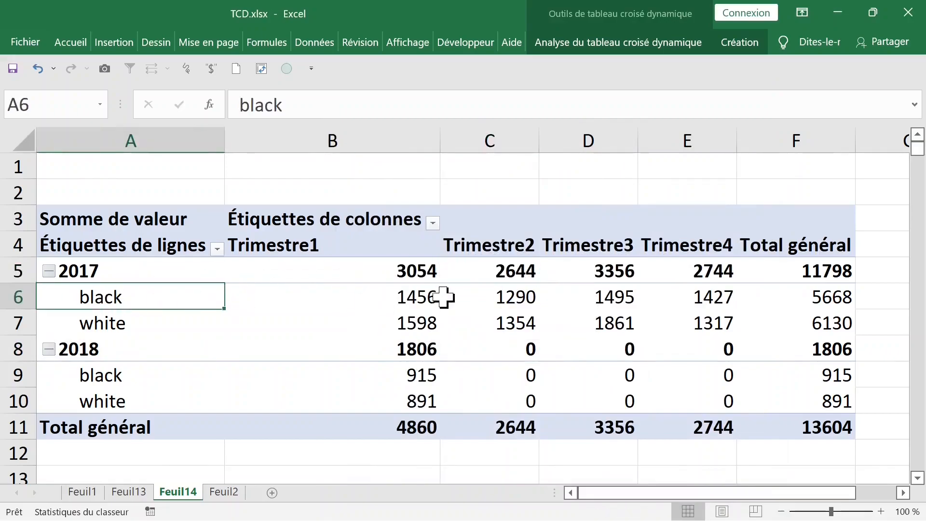
Step: Extract the source records behind the 2017 black value for Trimestre4 onto a new sheet
left_click(431, 297)
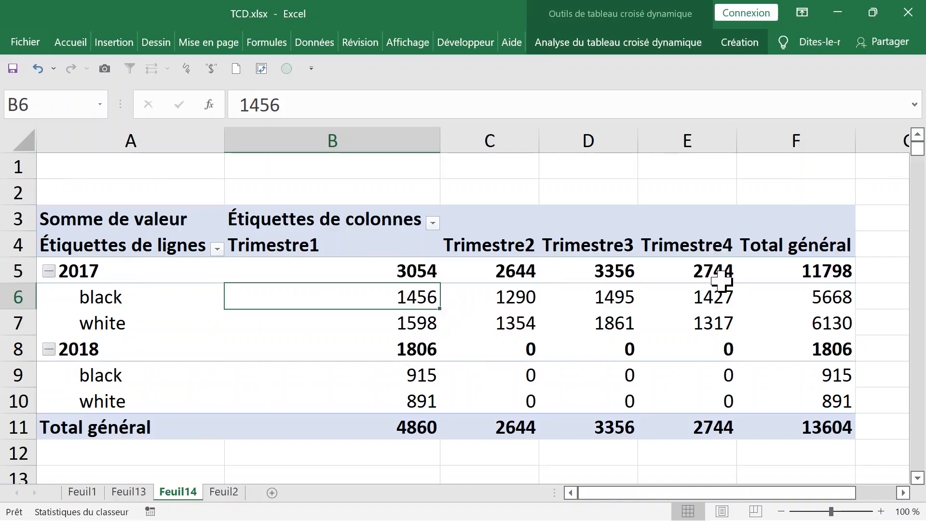
left_click(711, 293)
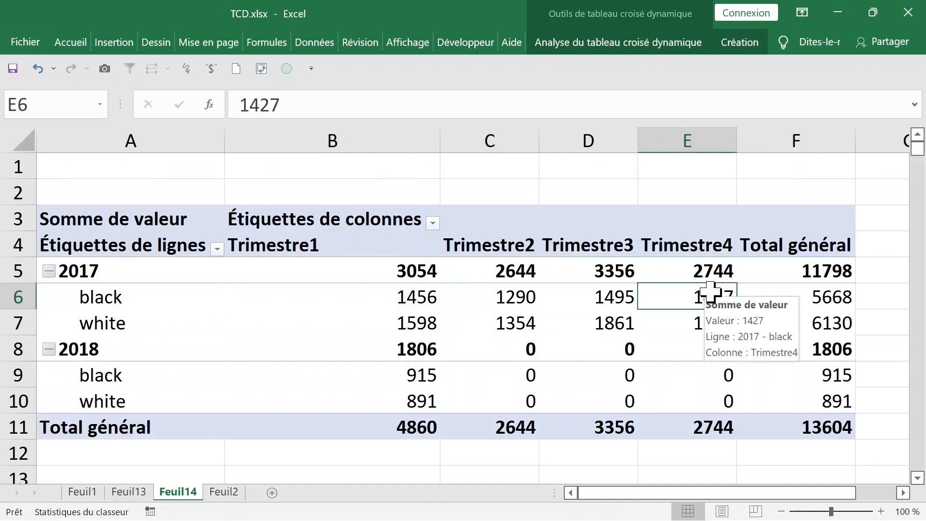
double_click(701, 292)
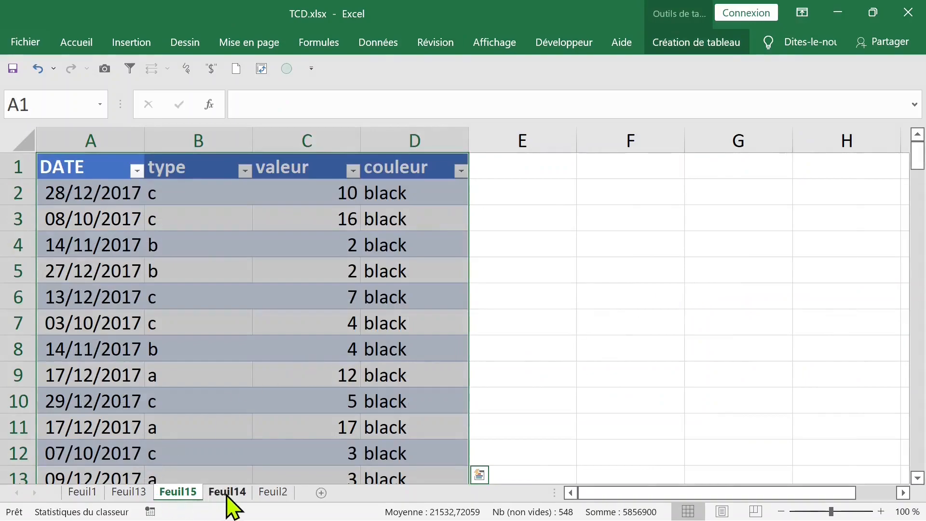
Step: Return to the Feuil14 pivot table and extract the source records behind the 2018 black value for Trimestre1 onto a new sheet
left_click(131, 495)
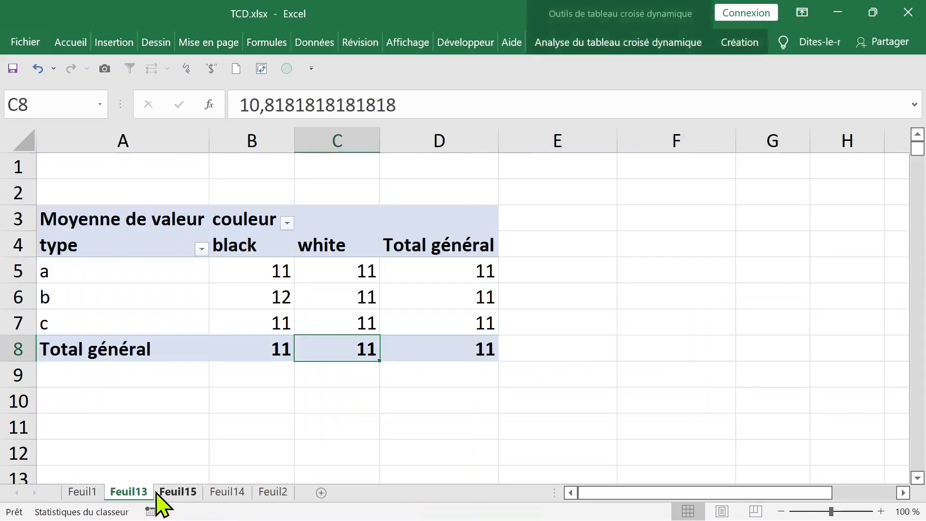
left_click(221, 493)
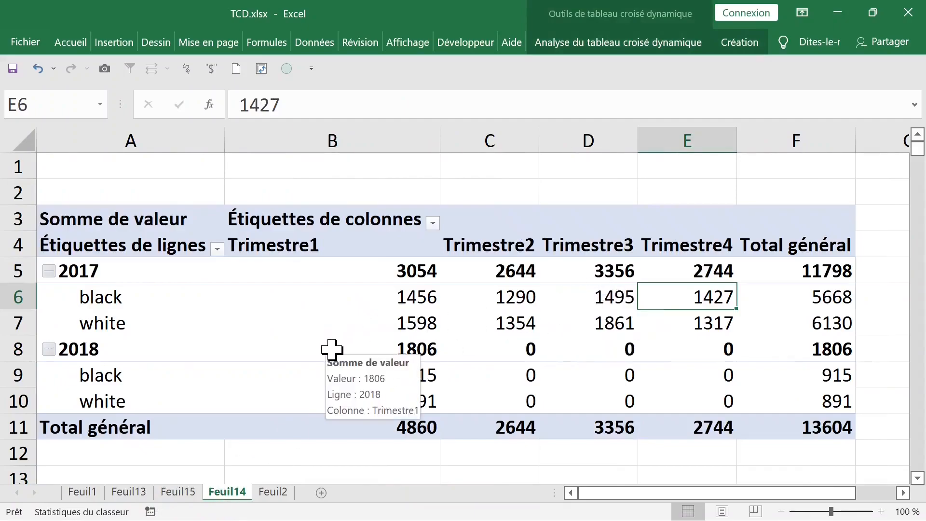
left_click(414, 374)
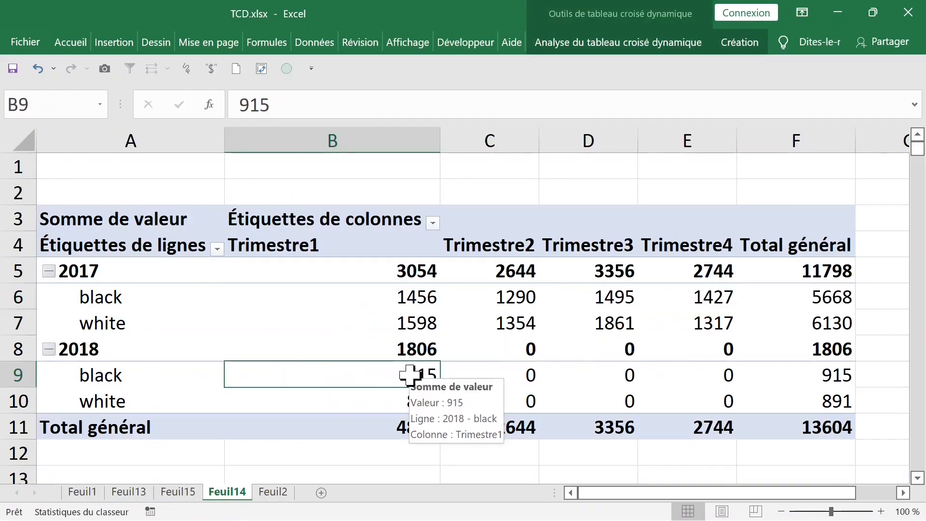
left_click(418, 399)
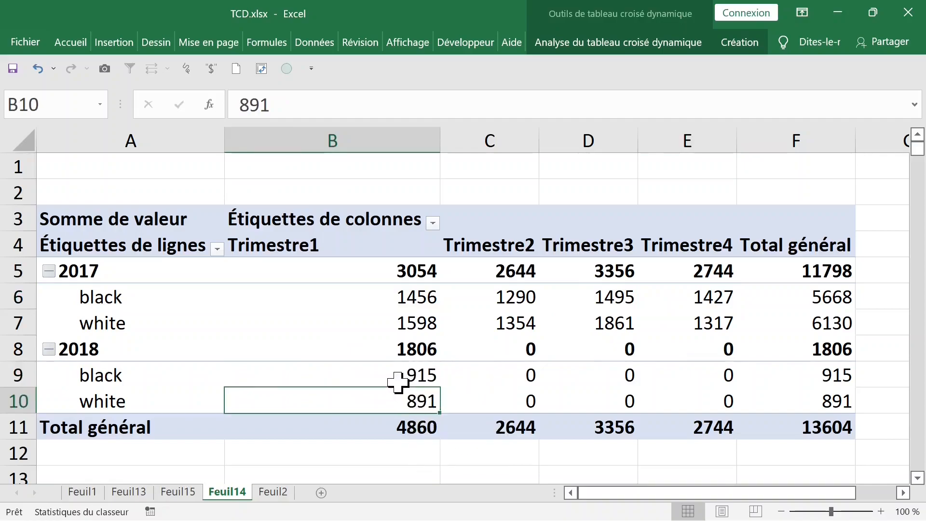
left_click(386, 378)
double_click(386, 378)
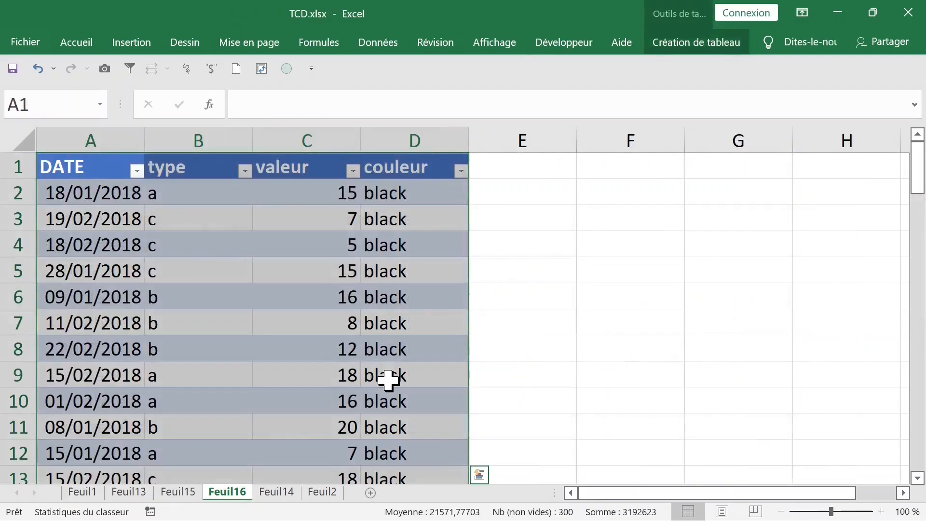
Step: Examine the DATE entries of the extracted records for black in the first quarter of 2018
left_click(114, 208)
key("Down")
key("Down")
key("Down")
key("Down")
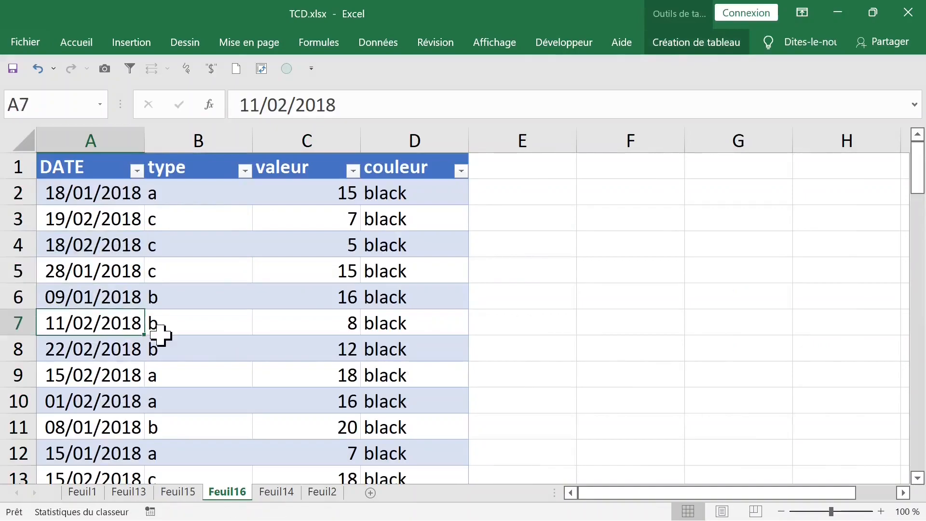
key("Right")
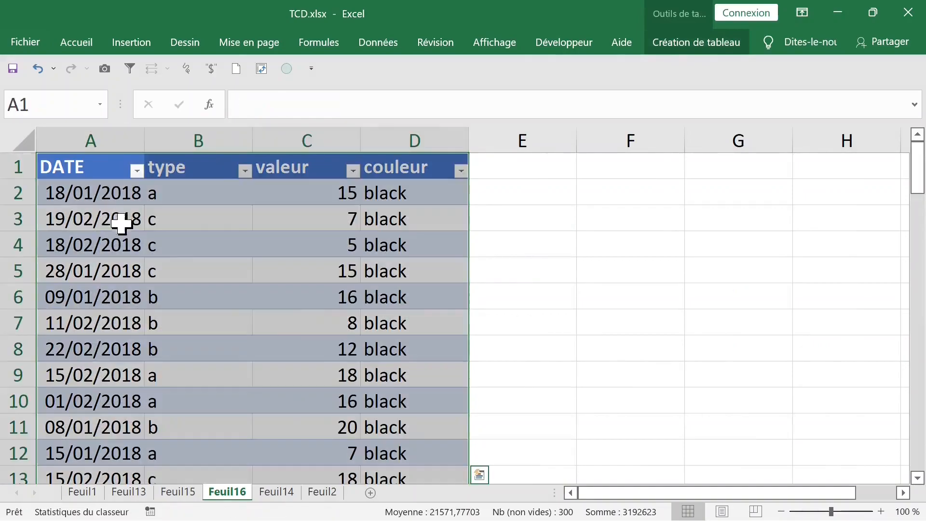
left_click(124, 221)
key("Down")
key("Down")
key("Down")
key("Down")
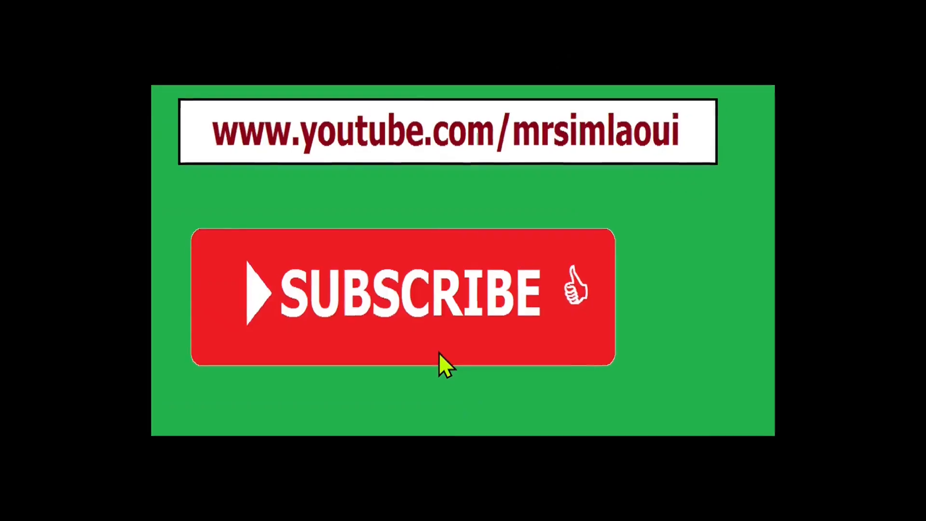